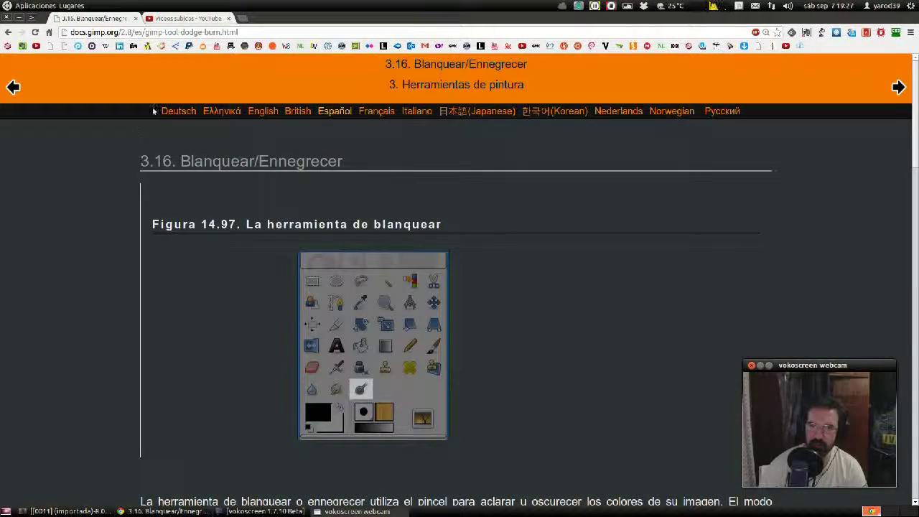
- Check the YouTube uploads tab and the dodge/burn manual tab, then bring GIMP's tiger photo forward
{"action": "left_click", "coordinate": [183, 17]}
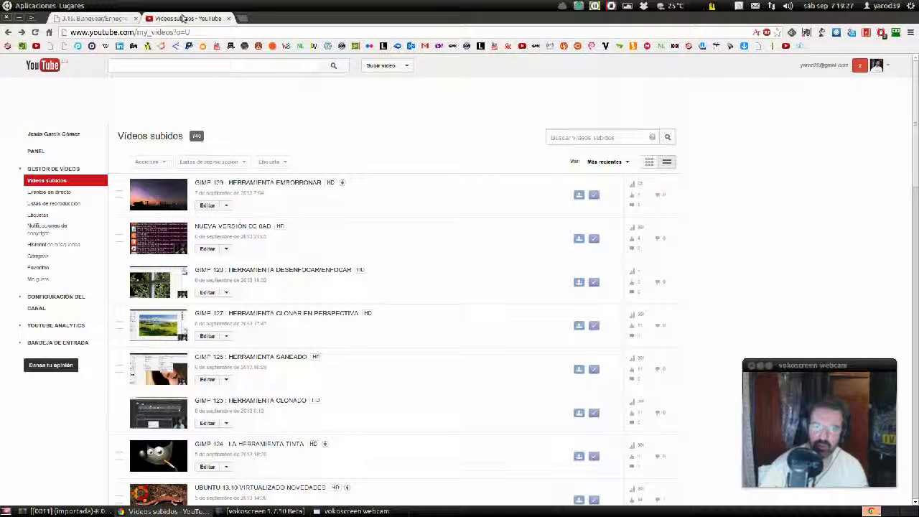
{"action": "left_click", "coordinate": [93, 18]}
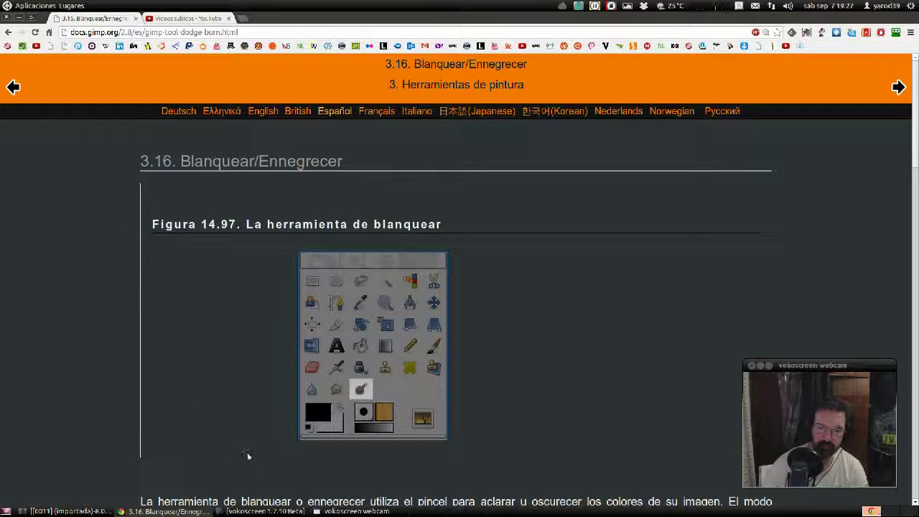
{"action": "left_click", "coordinate": [72, 510]}
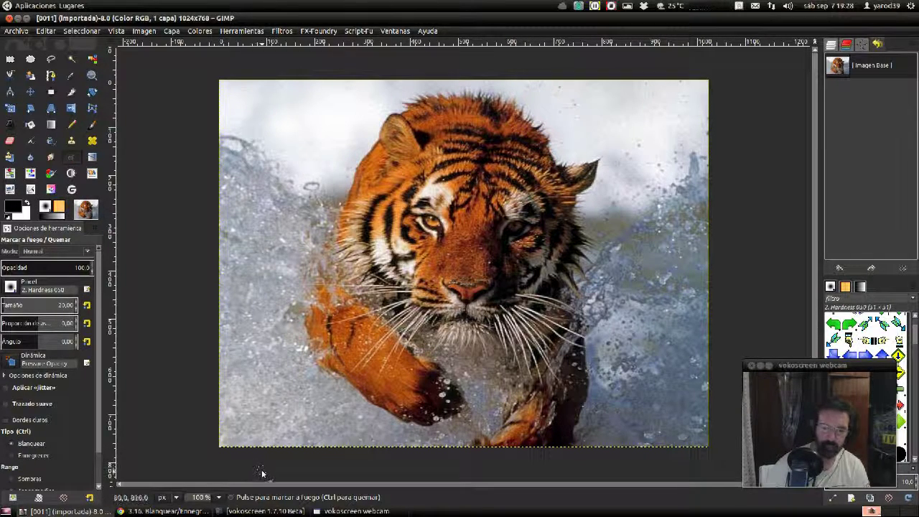
- Scroll the dodge/burn manual to section 3.16.1 Activar la herramienta, then return to GIMP
{"action": "left_click", "coordinate": [165, 511]}
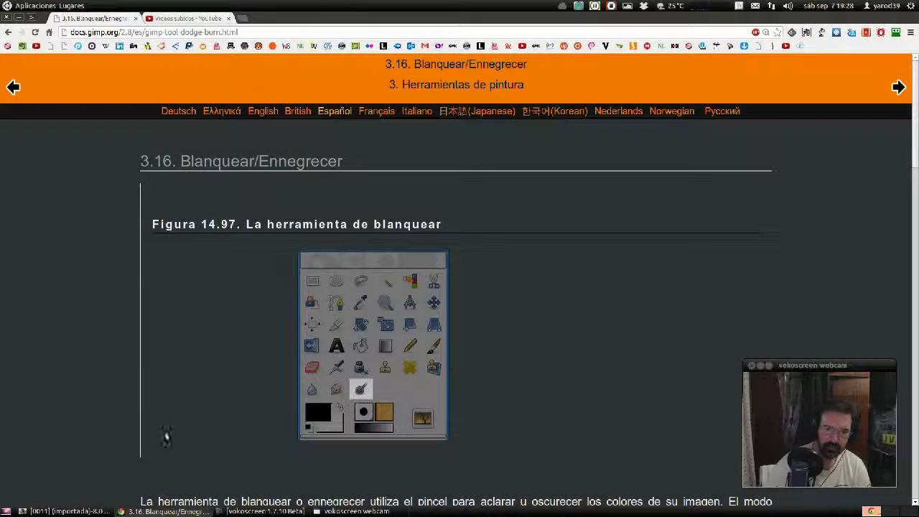
{"action": "scroll", "coordinate": [153, 416], "scroll_direction": "down", "scroll_amount": 1}
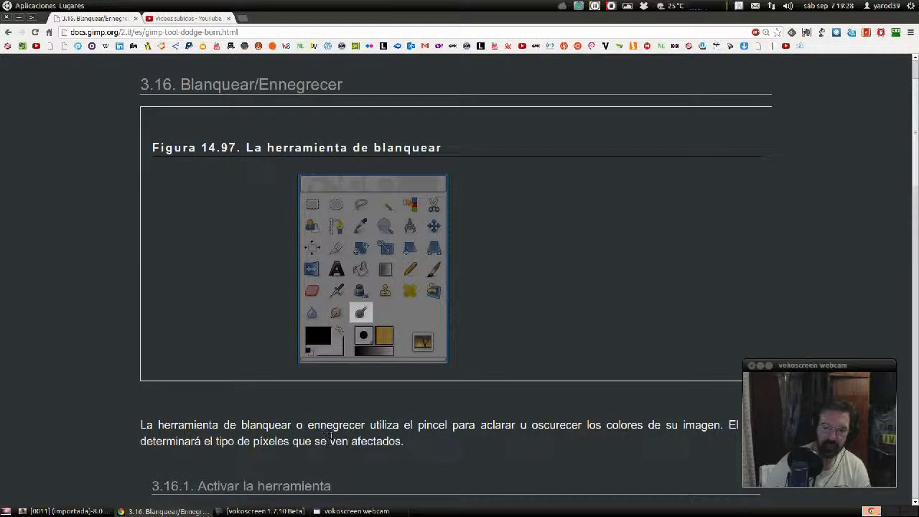
{"action": "scroll", "coordinate": [322, 438], "scroll_direction": "down", "scroll_amount": 2}
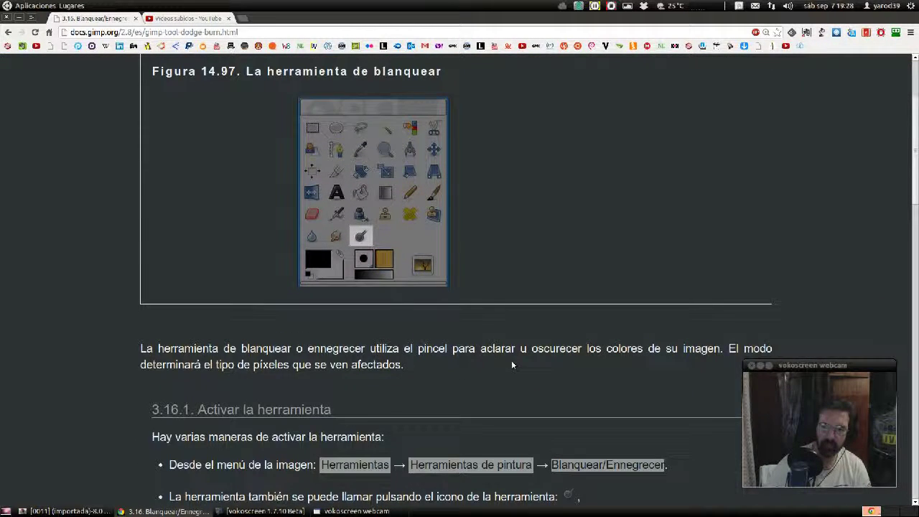
{"action": "scroll", "coordinate": [511, 365], "scroll_direction": "down", "scroll_amount": 1}
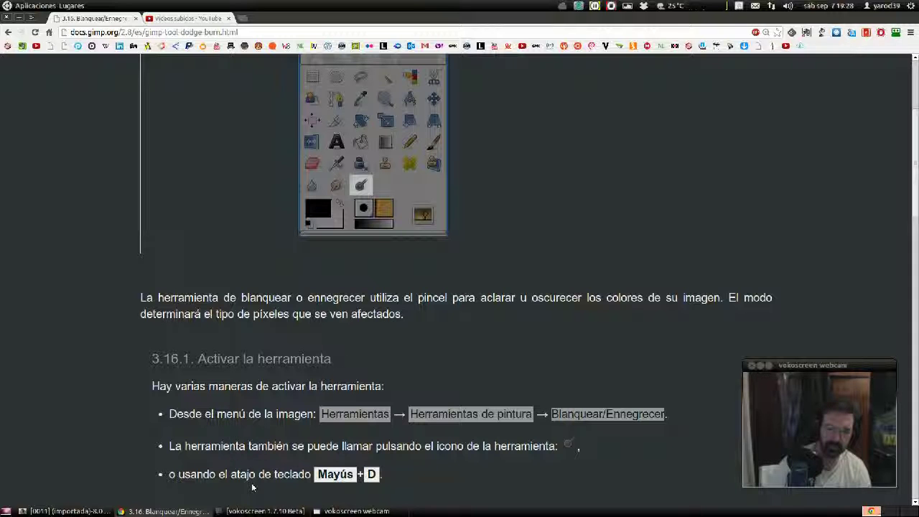
{"action": "left_click", "coordinate": [79, 504]}
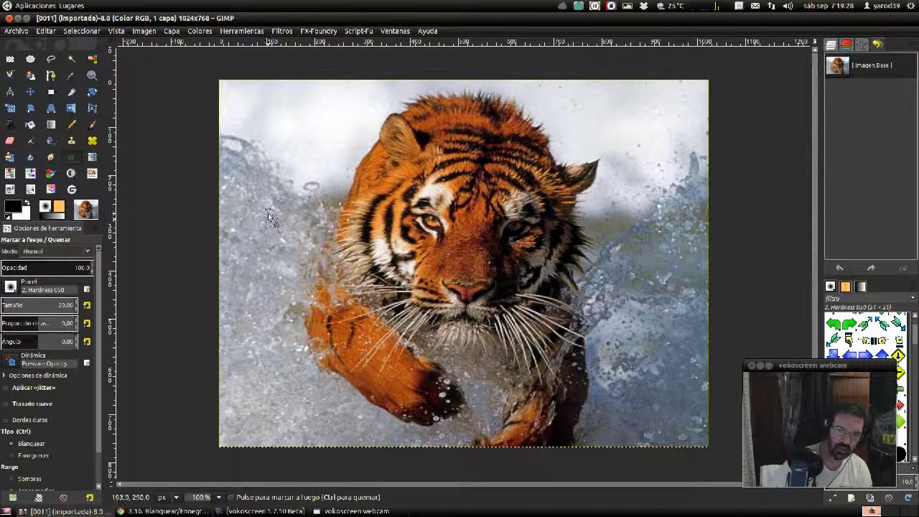
- Dodge the splashing water left of the tiger and beside its paw with two strokes
{"action": "mouse_move", "coordinate": [268, 216]}
{"action": "left_mouse_down"}
{"action": "mouse_move", "coordinate": [285, 225]}
{"action": "mouse_move", "coordinate": [279, 272]}
{"action": "mouse_move", "coordinate": [302, 313]}
{"action": "mouse_move", "coordinate": [285, 324]}
{"action": "mouse_move", "coordinate": [284, 342]}
{"action": "left_mouse_up"}
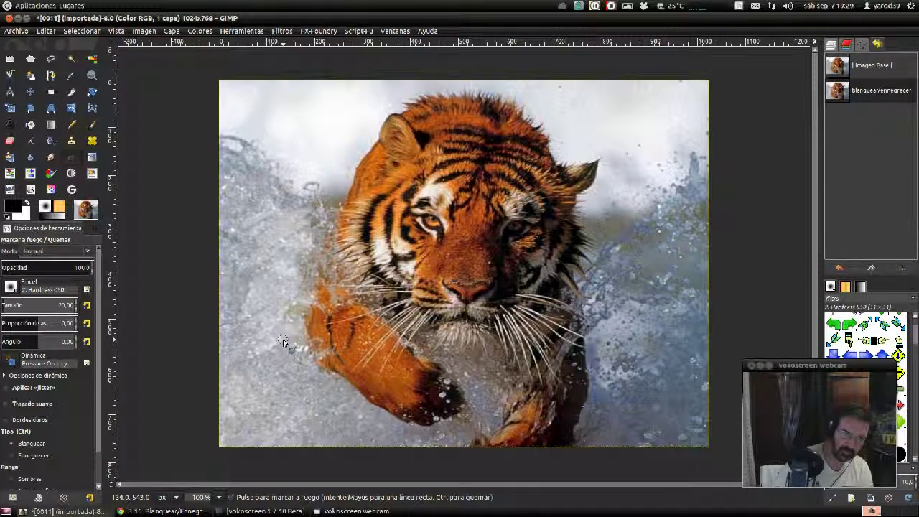
{"action": "left_click_drag", "start_coordinate": [283, 341], "coordinate": [274, 361]}
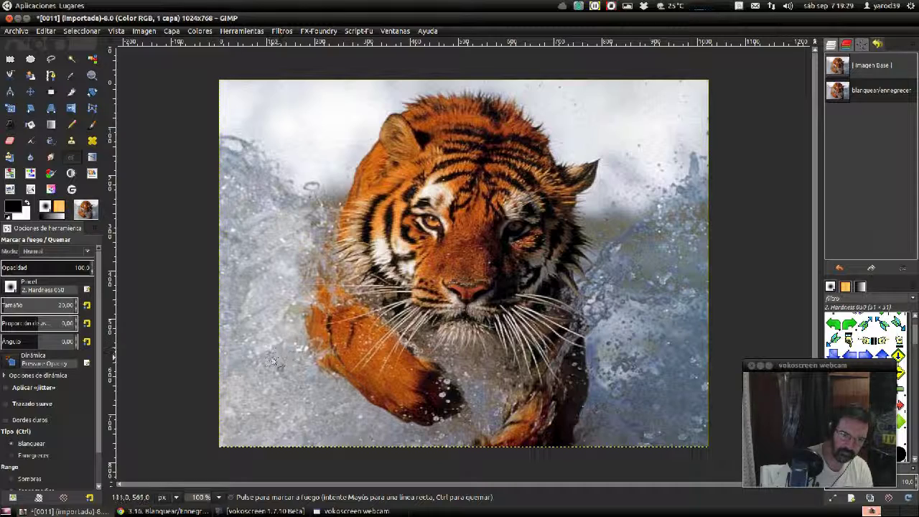
- Set the Dodge/Burn brush dynamics to the Basic Dynamics preset
{"action": "left_click", "coordinate": [10, 365]}
{"action": "scroll", "coordinate": [72, 260], "scroll_direction": "up", "scroll_amount": 2}
{"action": "scroll", "coordinate": [70, 260], "scroll_direction": "up", "scroll_amount": 3}
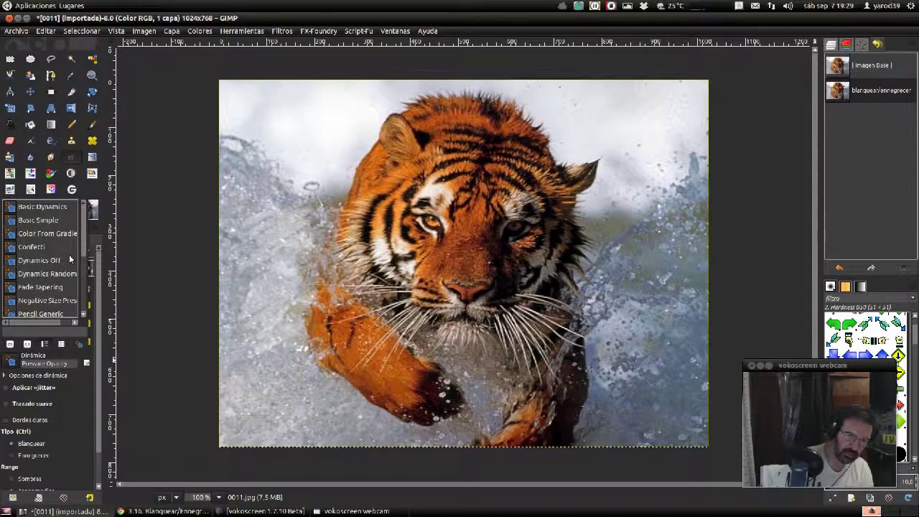
{"action": "left_click", "coordinate": [62, 208]}
- Dodge the water and fur left of the tiger's face and the splash streaks below
{"action": "left_click_drag", "start_coordinate": [282, 203], "coordinate": [321, 236]}
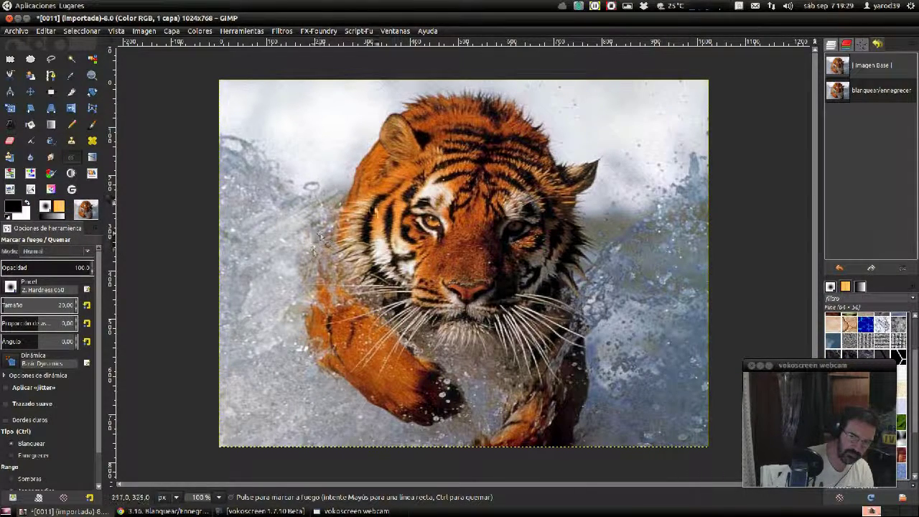
{"action": "left_click_drag", "start_coordinate": [321, 236], "coordinate": [303, 298]}
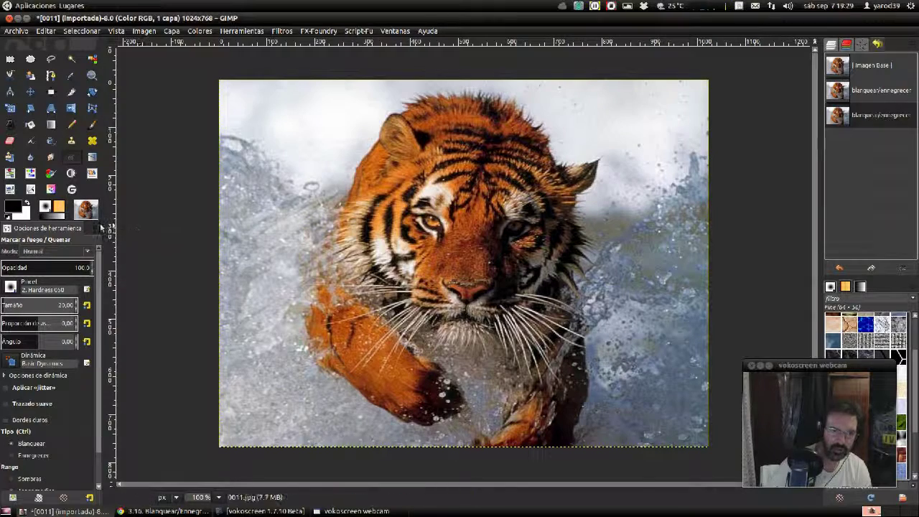
{"action": "left_click", "coordinate": [27, 204]}
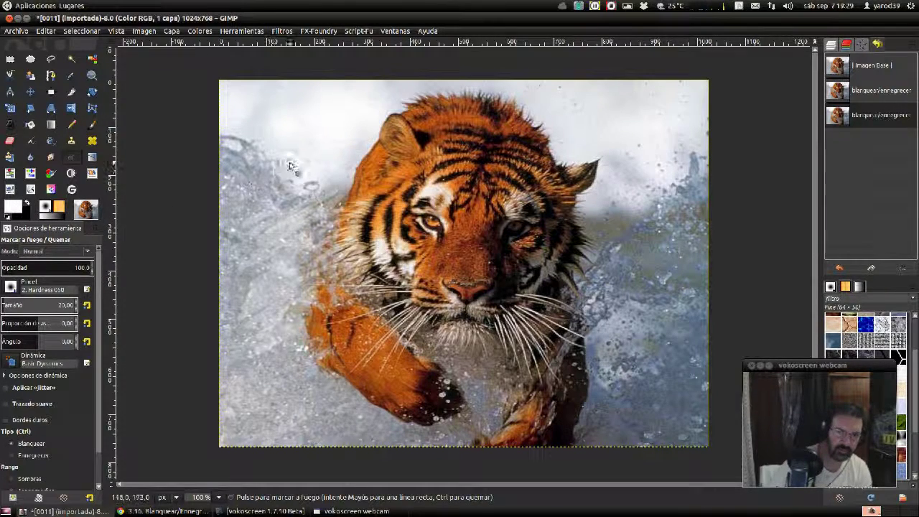
{"action": "left_click_drag", "start_coordinate": [278, 217], "coordinate": [280, 256]}
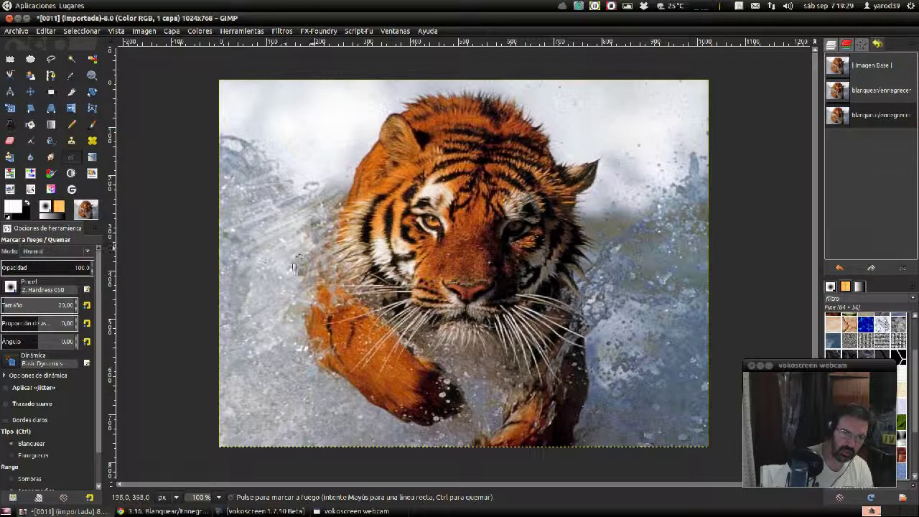
{"action": "left_click_drag", "start_coordinate": [280, 255], "coordinate": [278, 305]}
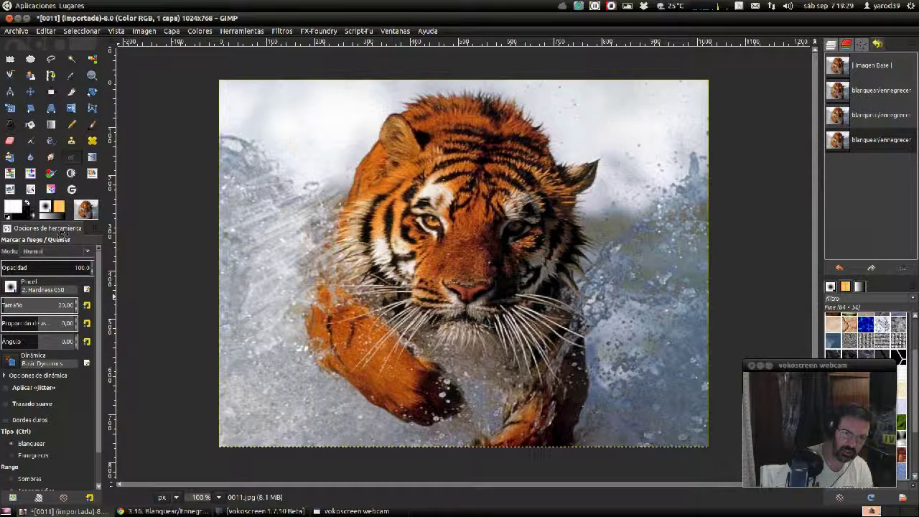
- Restore the black foreground, burn a spot in the water, and briefly check the manual
{"action": "left_click", "coordinate": [27, 204]}
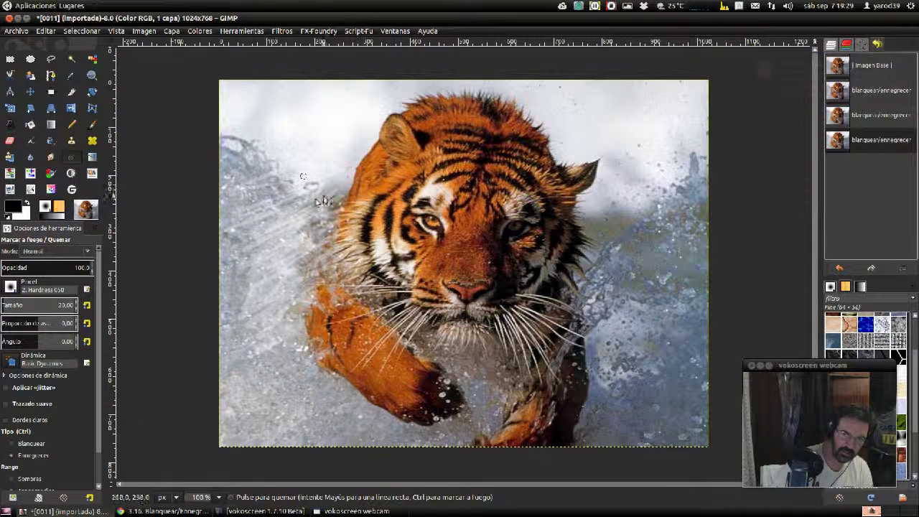
{"action": "left_click", "coordinate": [272, 231]}
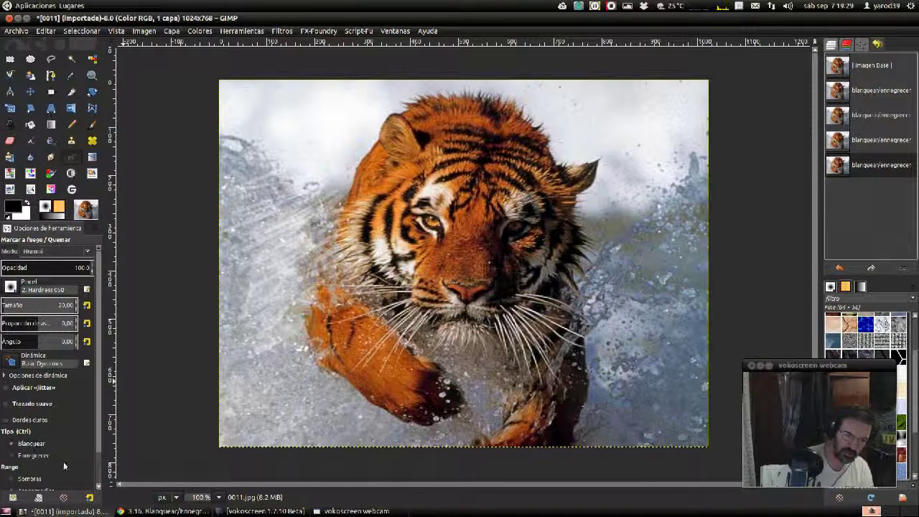
{"action": "left_click", "coordinate": [157, 511]}
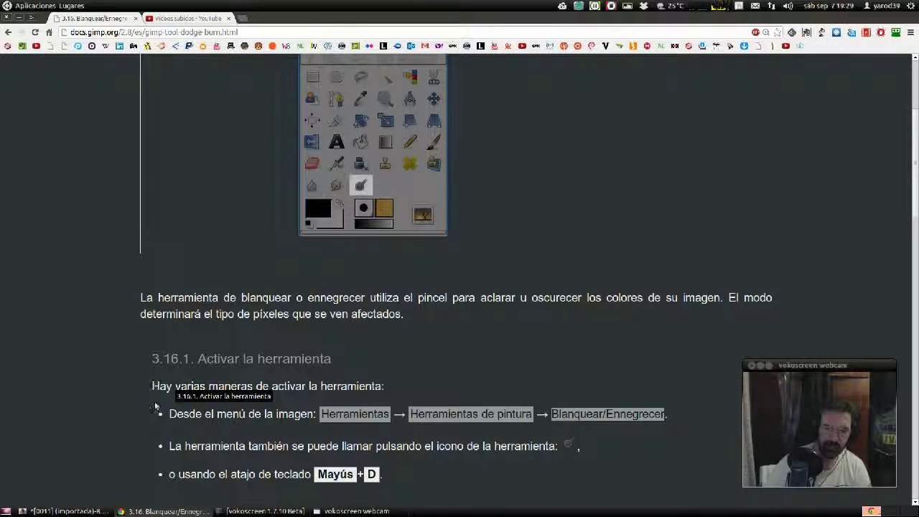
{"action": "left_click", "coordinate": [64, 511]}
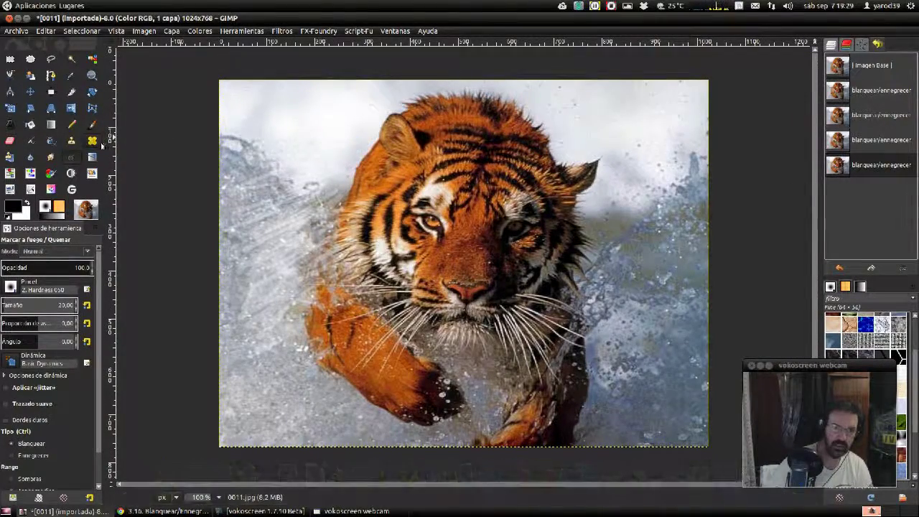
- Look over GIMP's paint tools list twice, then bring up the dodge/burn manual page
{"action": "left_click", "coordinate": [243, 31]}
{"action": "mouse_move", "coordinate": [266, 58]}
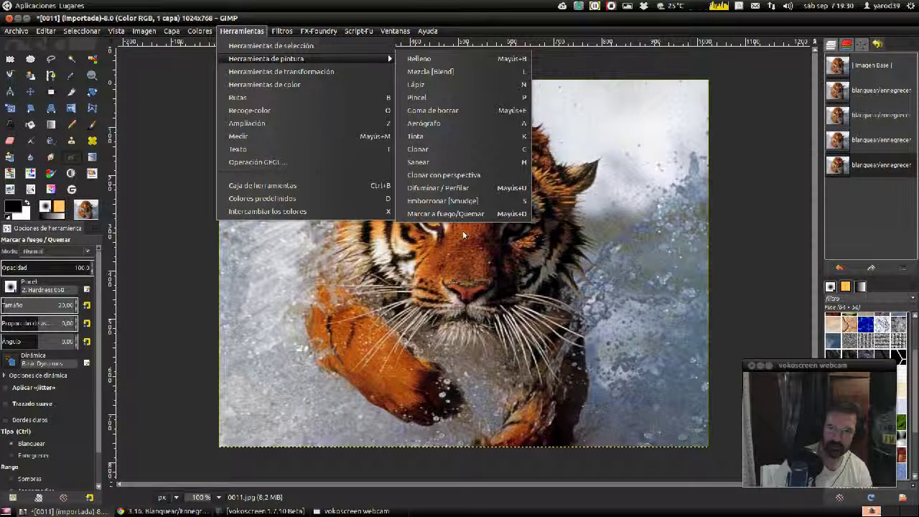
{"action": "left_click", "coordinate": [460, 244]}
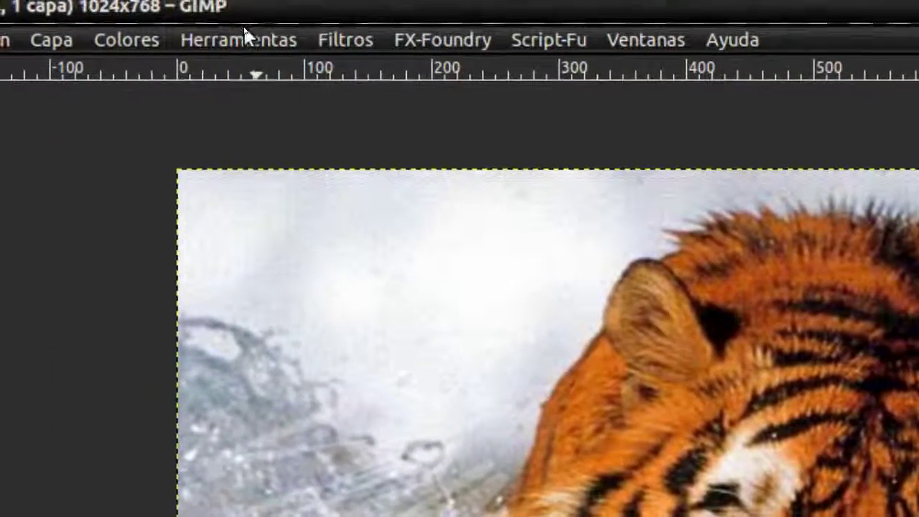
{"action": "left_click", "coordinate": [243, 31]}
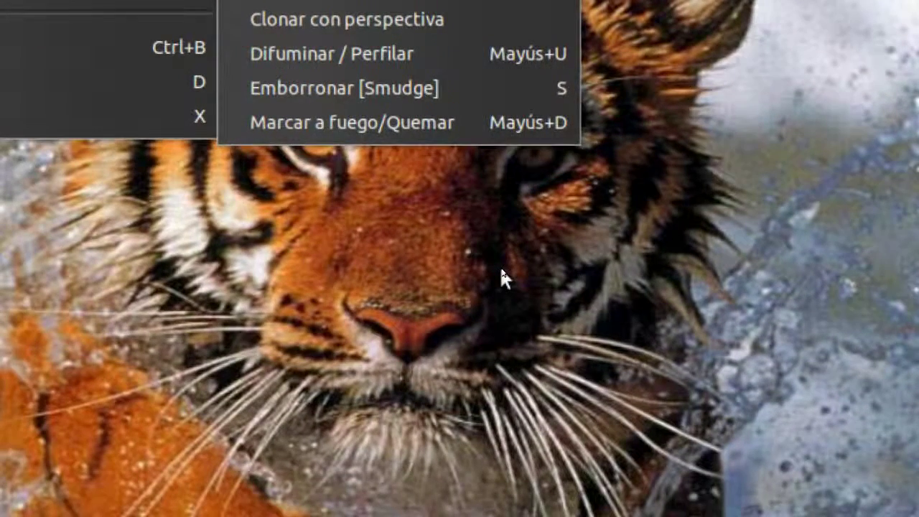
{"action": "left_click", "coordinate": [500, 266]}
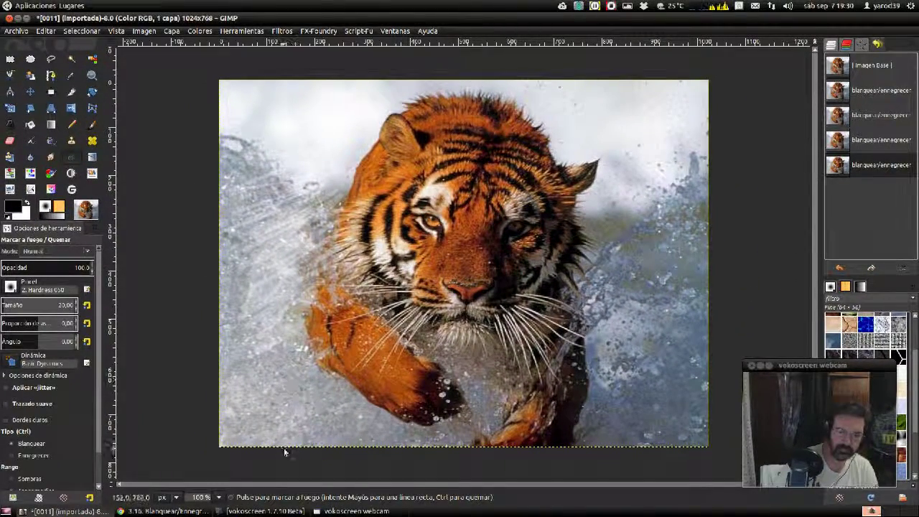
{"action": "left_click", "coordinate": [171, 513]}
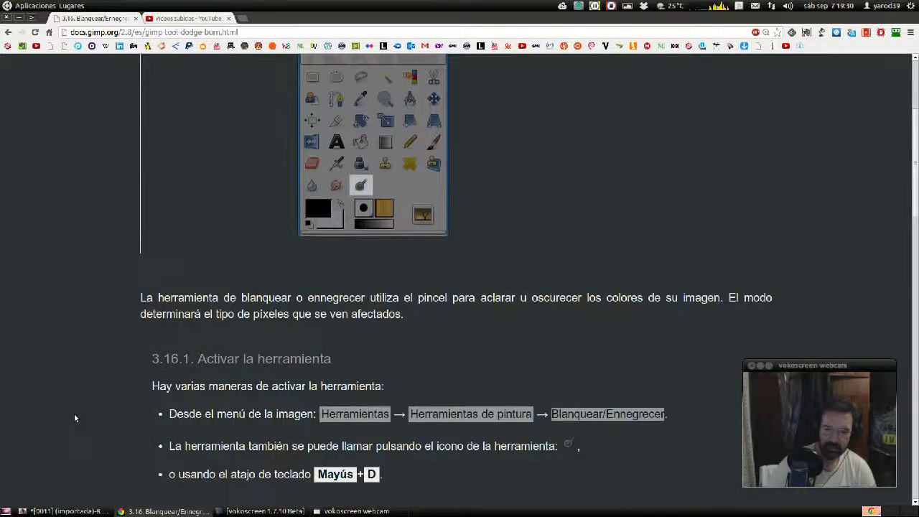
{"action": "scroll", "coordinate": [74, 413], "scroll_direction": "down", "scroll_amount": 2}
{"action": "scroll", "coordinate": [74, 412], "scroll_direction": "down", "scroll_amount": 2}
{"action": "scroll", "coordinate": [73, 413], "scroll_direction": "down", "scroll_amount": 2}
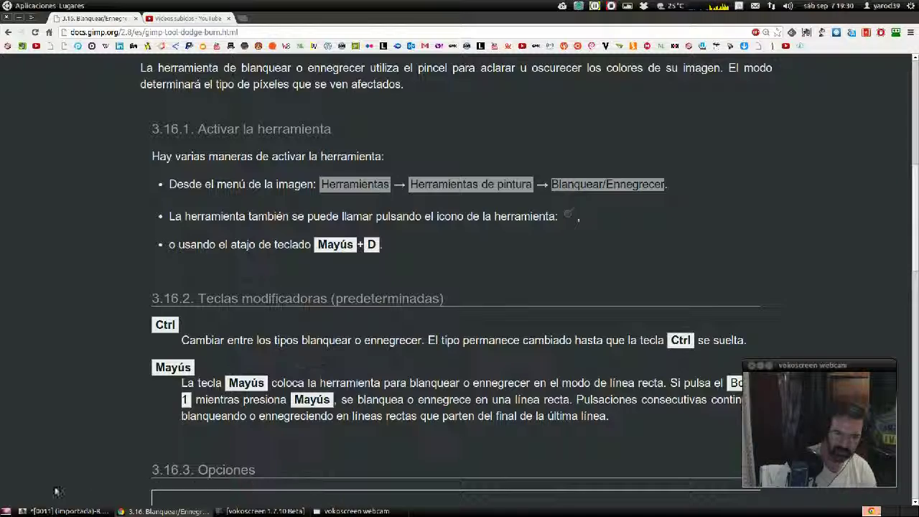
{"action": "left_click", "coordinate": [65, 510]}
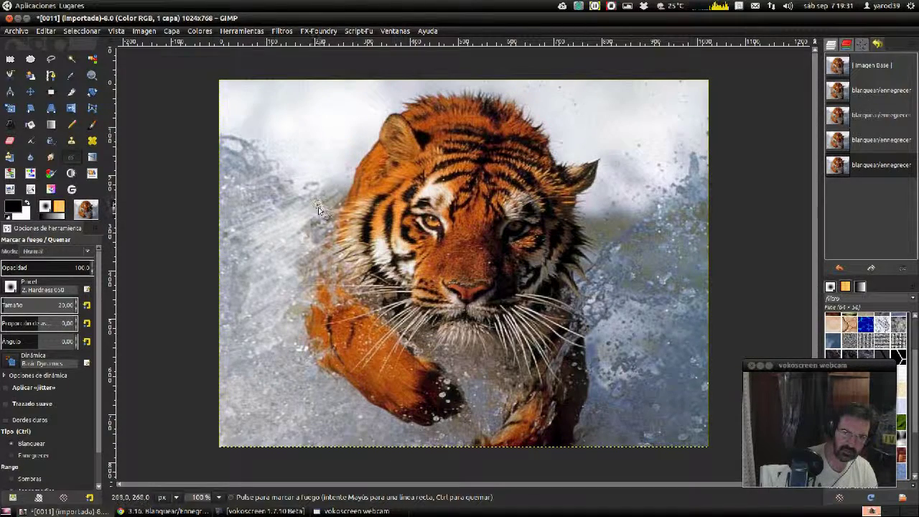
- Dodge a water streak left of the tiger, Ctrl-burn a spot below it, then view the manual
{"action": "left_click_drag", "start_coordinate": [270, 248], "coordinate": [319, 209]}
{"action": "key", "text": "ctrl"}
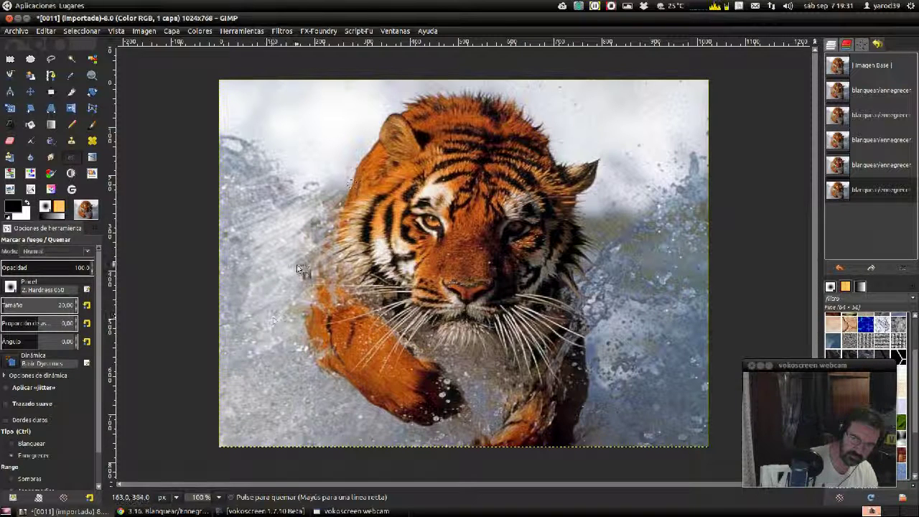
{"action": "left_click", "coordinate": [286, 304]}
{"action": "left_click", "coordinate": [286, 305]}
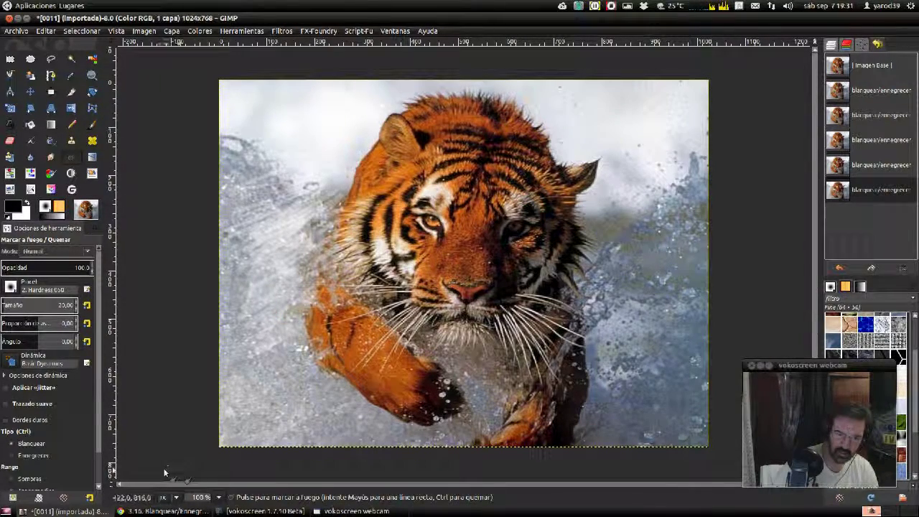
{"action": "left_click", "coordinate": [158, 511]}
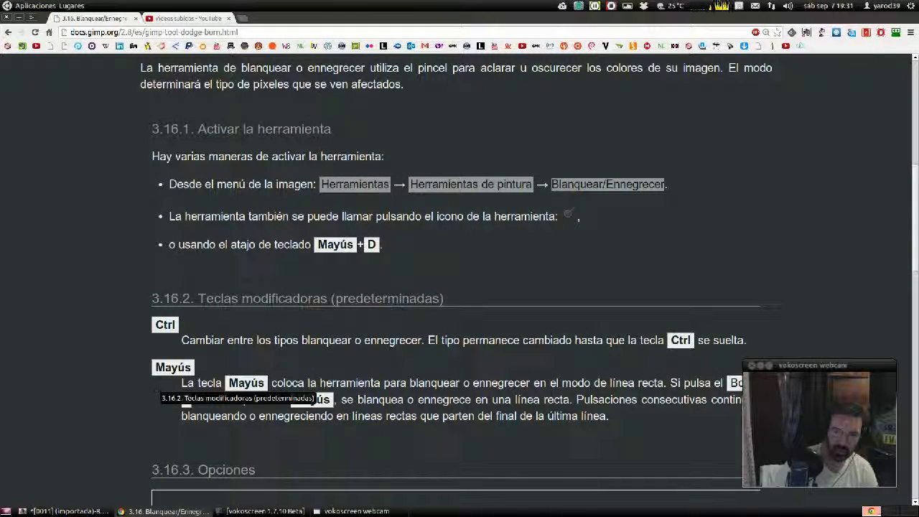
- Scroll the manual down to the Opciones heading and return to the tiger photo
{"action": "scroll", "coordinate": [588, 406], "scroll_direction": "down", "scroll_amount": 2}
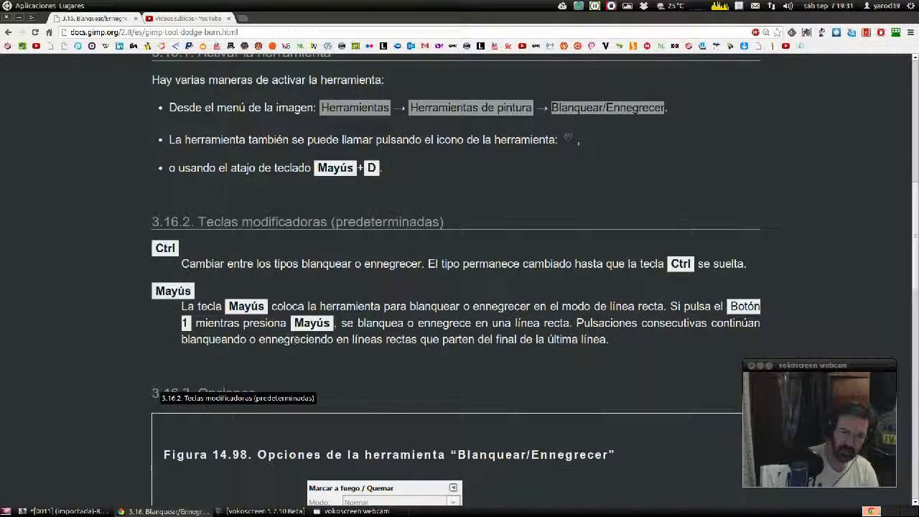
{"action": "left_click", "coordinate": [68, 511]}
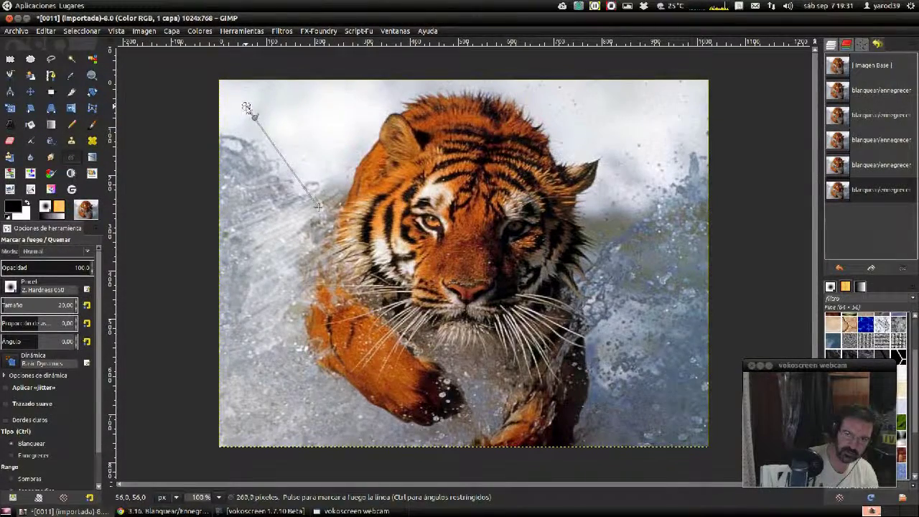
- Shift-click straight dodge and burn lines across the tiger, water and leg, then view the manual
{"action": "left_click", "coordinate": [655, 208], "text": "shift"}
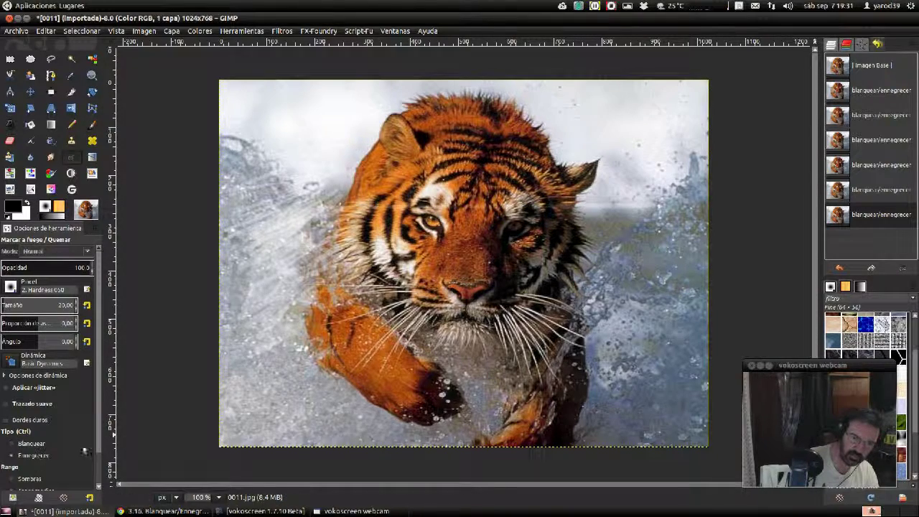
{"action": "left_click", "coordinate": [284, 188]}
{"action": "left_click", "coordinate": [275, 321], "text": "shift"}
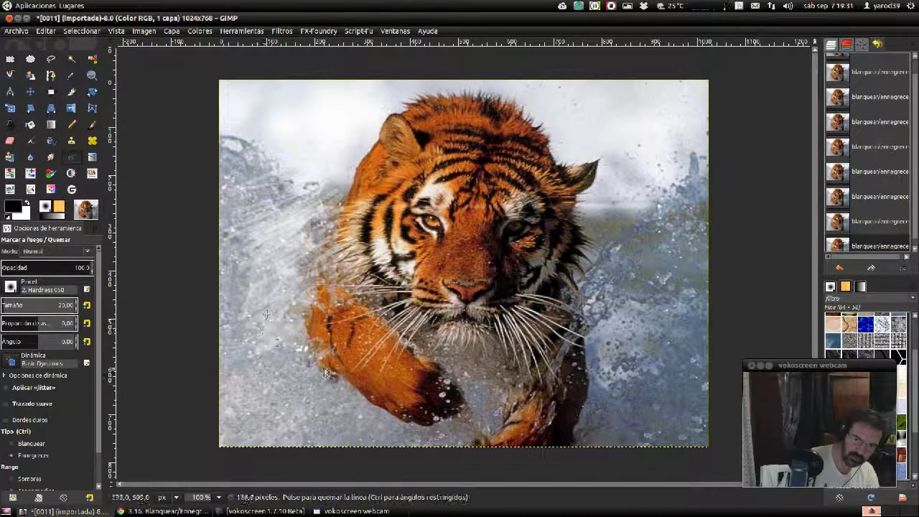
{"action": "left_click", "coordinate": [425, 398], "text": "shift"}
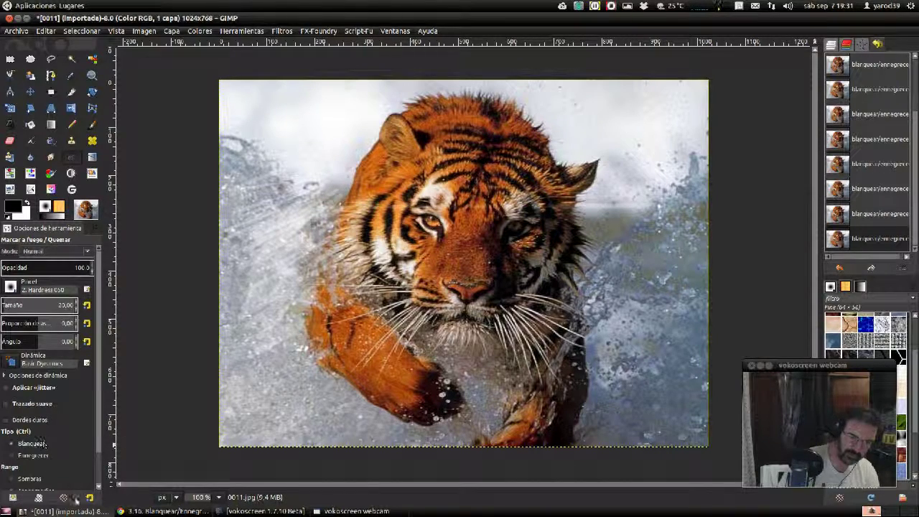
{"action": "left_click", "coordinate": [168, 510]}
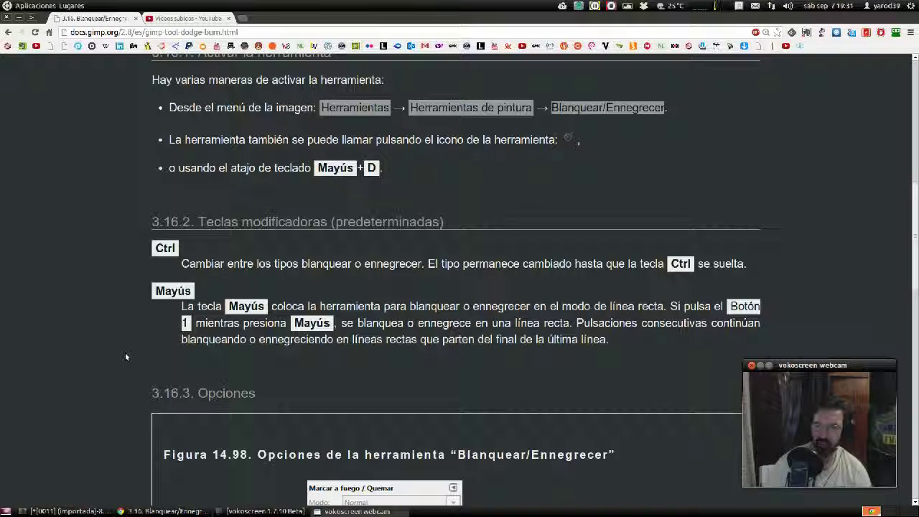
- Scroll the manual to Figura 14.98 showing the Dodge/Burn tool options, then return to GIMP
{"action": "scroll", "coordinate": [125, 356], "scroll_direction": "down", "scroll_amount": 1}
{"action": "scroll", "coordinate": [125, 357], "scroll_direction": "down", "scroll_amount": 1}
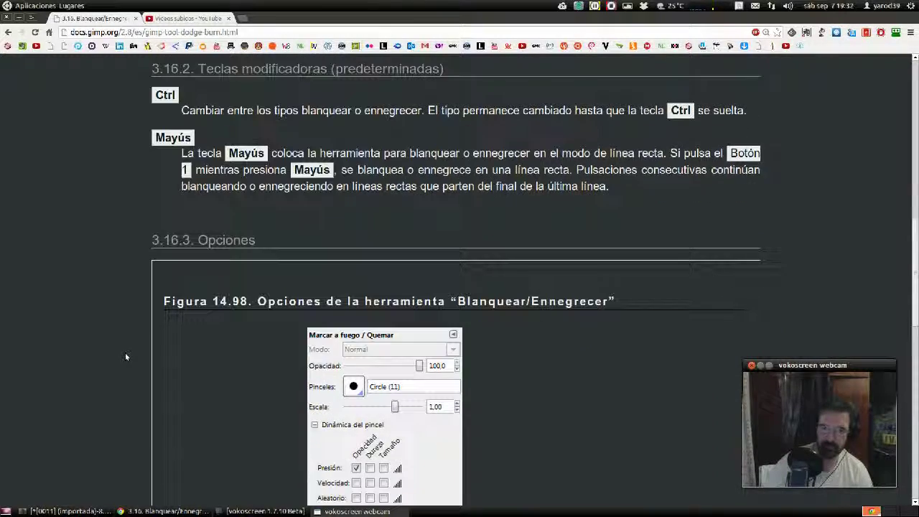
{"action": "scroll", "coordinate": [125, 357], "scroll_direction": "down", "scroll_amount": 1}
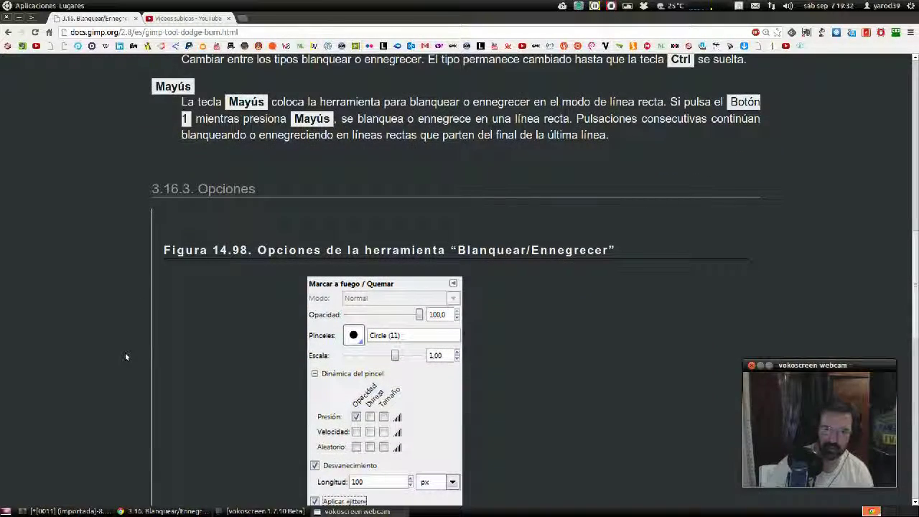
{"action": "scroll", "coordinate": [125, 357], "scroll_direction": "down", "scroll_amount": 2}
{"action": "scroll", "coordinate": [125, 356], "scroll_direction": "down", "scroll_amount": 1}
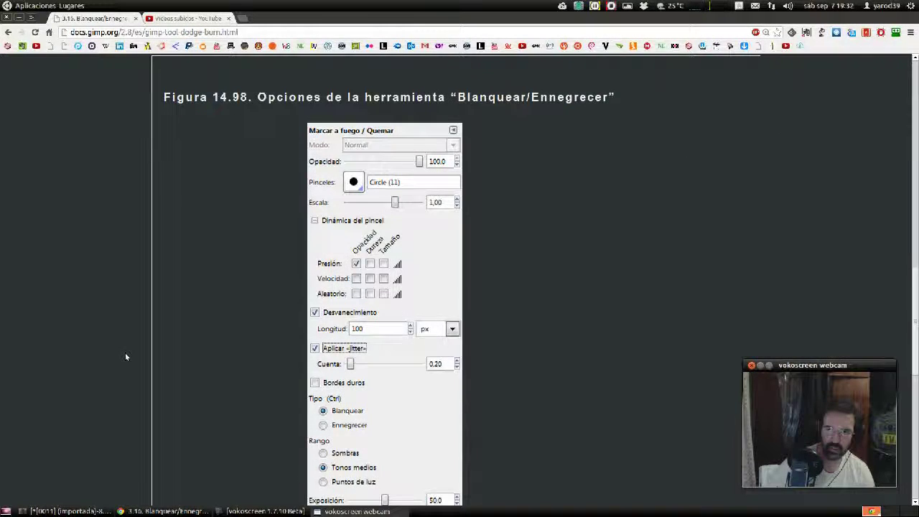
{"action": "scroll", "coordinate": [125, 357], "scroll_direction": "down", "scroll_amount": 1}
{"action": "scroll", "coordinate": [125, 356], "scroll_direction": "down", "scroll_amount": 2}
{"action": "scroll", "coordinate": [125, 357], "scroll_direction": "up", "scroll_amount": 2}
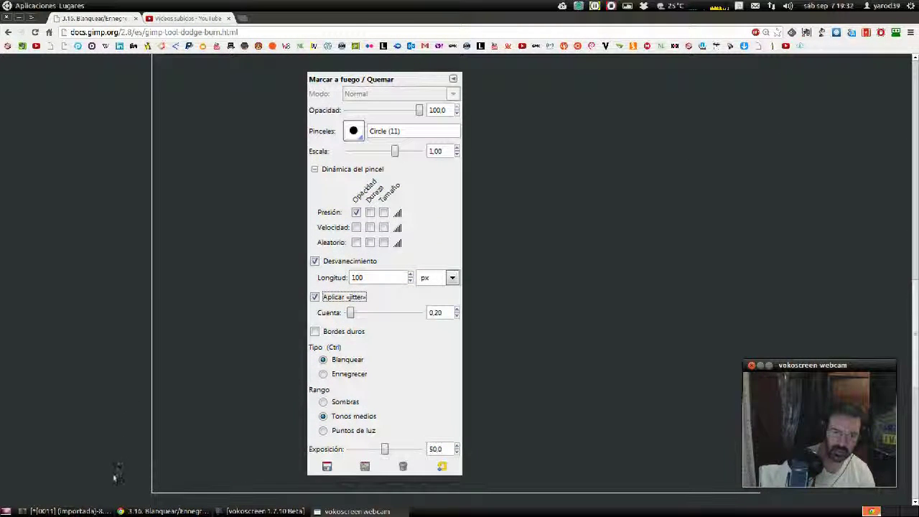
{"action": "left_click", "coordinate": [67, 511]}
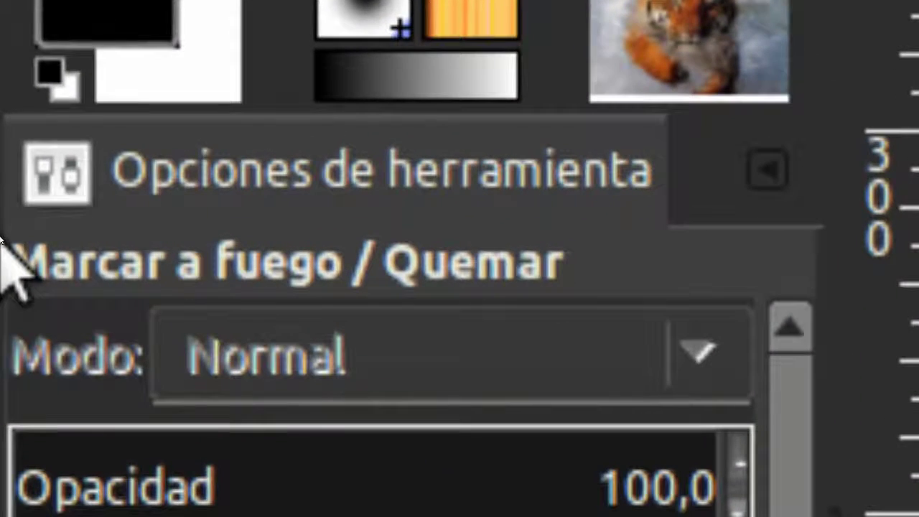
- Review the Dodge/Burn options (Blanquear, Tonos medios, exposure 50), then reopen the manual
{"action": "left_click", "coordinate": [3, 240]}
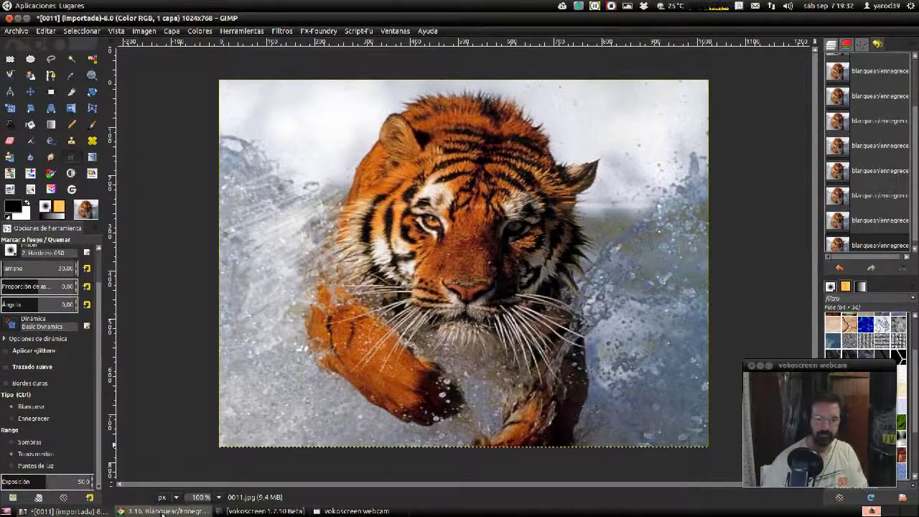
{"action": "left_click", "coordinate": [163, 512]}
- Read the Tipo, Rango and Exposición sections of the dodge/burn manual, then go back to GIMP
{"action": "scroll", "coordinate": [194, 431], "scroll_direction": "down", "scroll_amount": 2}
{"action": "scroll", "coordinate": [207, 388], "scroll_direction": "down", "scroll_amount": 3}
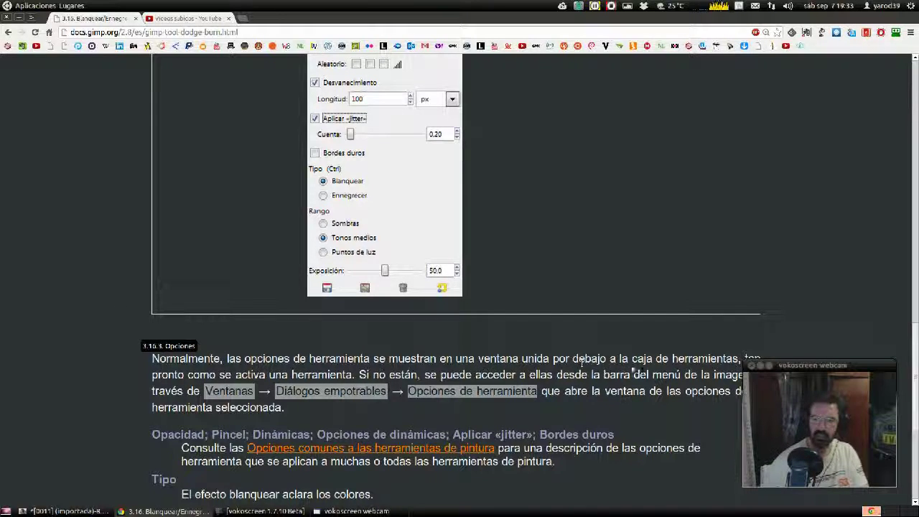
{"action": "scroll", "coordinate": [659, 373], "scroll_direction": "down", "scroll_amount": 1}
{"action": "scroll", "coordinate": [624, 341], "scroll_direction": "down", "scroll_amount": 1}
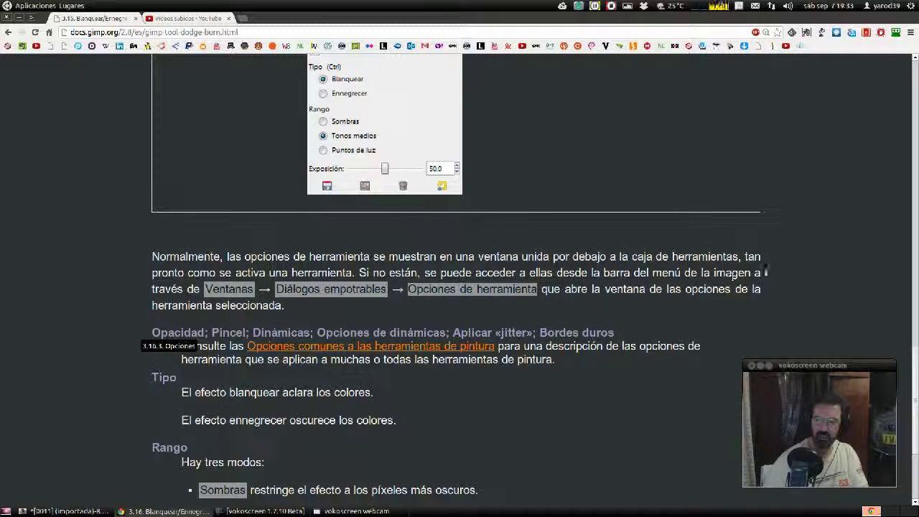
{"action": "scroll", "coordinate": [174, 325], "scroll_direction": "down", "scroll_amount": 2}
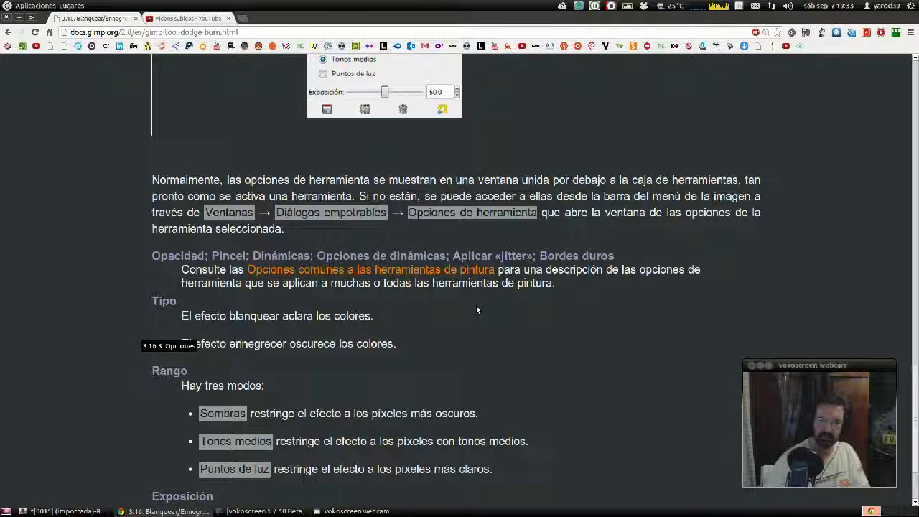
{"action": "scroll", "coordinate": [474, 310], "scroll_direction": "down", "scroll_amount": 2}
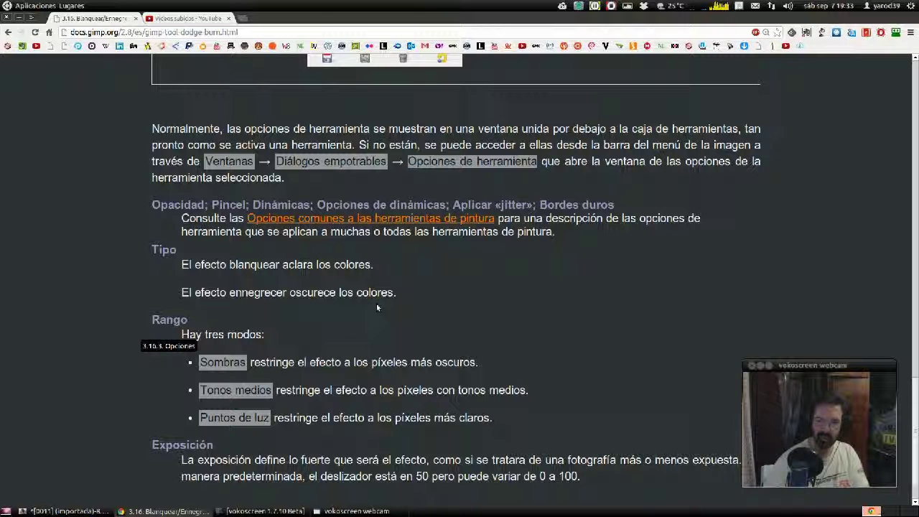
{"action": "scroll", "coordinate": [376, 305], "scroll_direction": "down", "scroll_amount": 2}
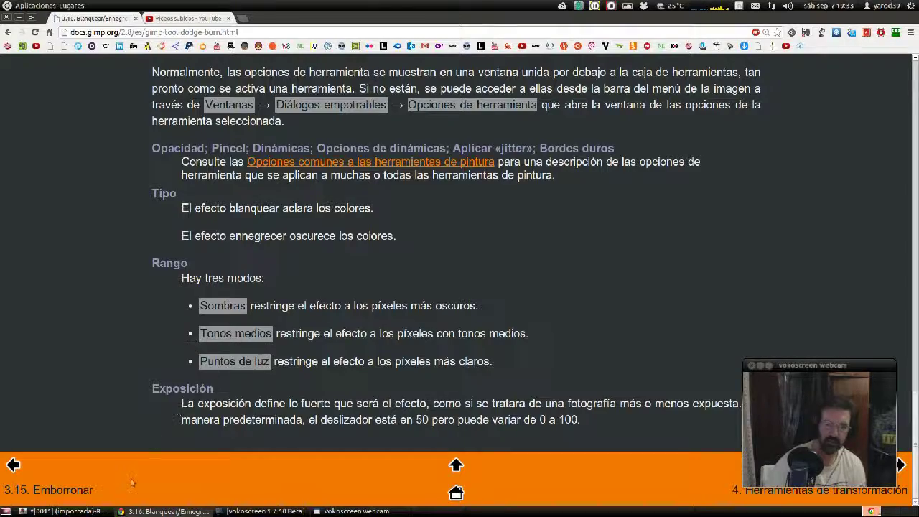
{"action": "left_click", "coordinate": [68, 511]}
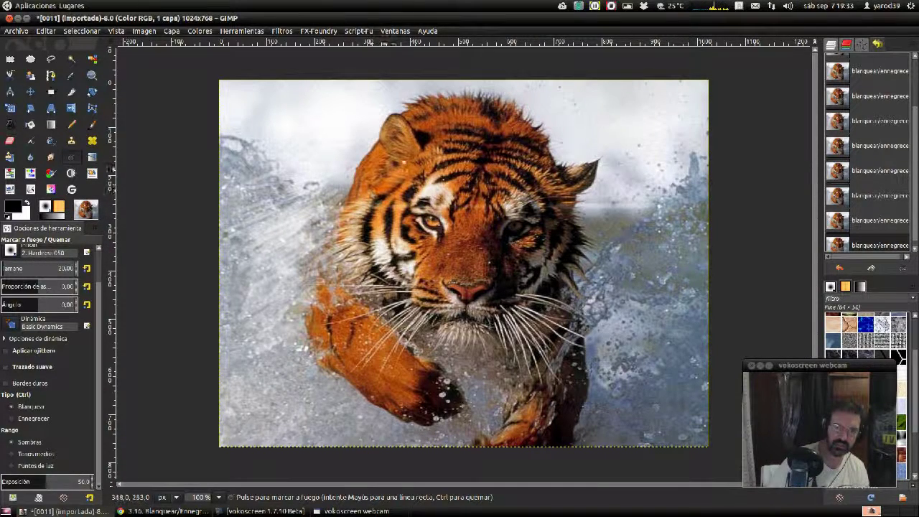
- Dodge around the tiger's head, check the dodge/burn manual page, and return to the image
{"action": "left_click_drag", "start_coordinate": [313, 176], "coordinate": [382, 181]}
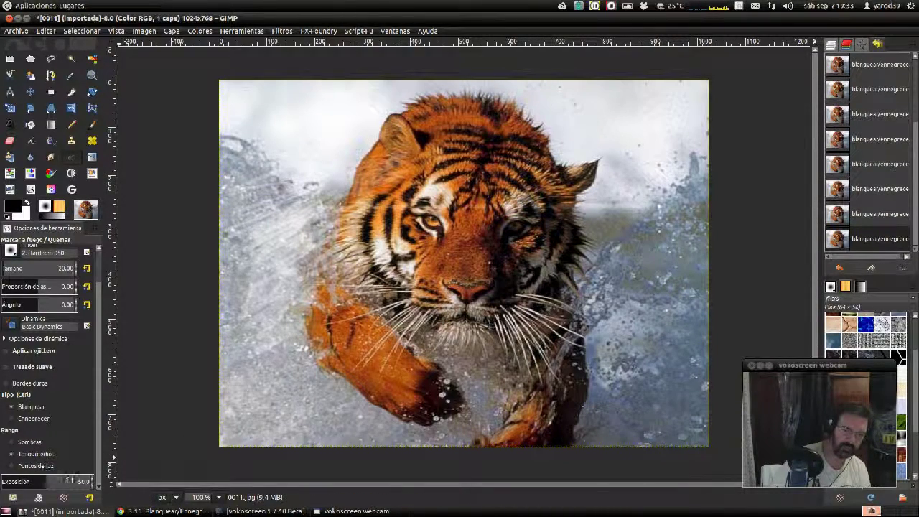
{"action": "left_click", "coordinate": [162, 511]}
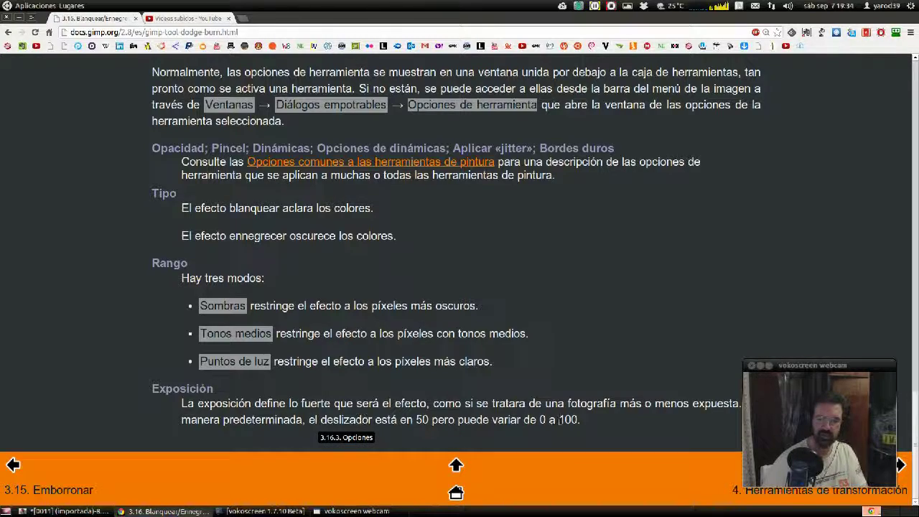
{"action": "left_click", "coordinate": [71, 510]}
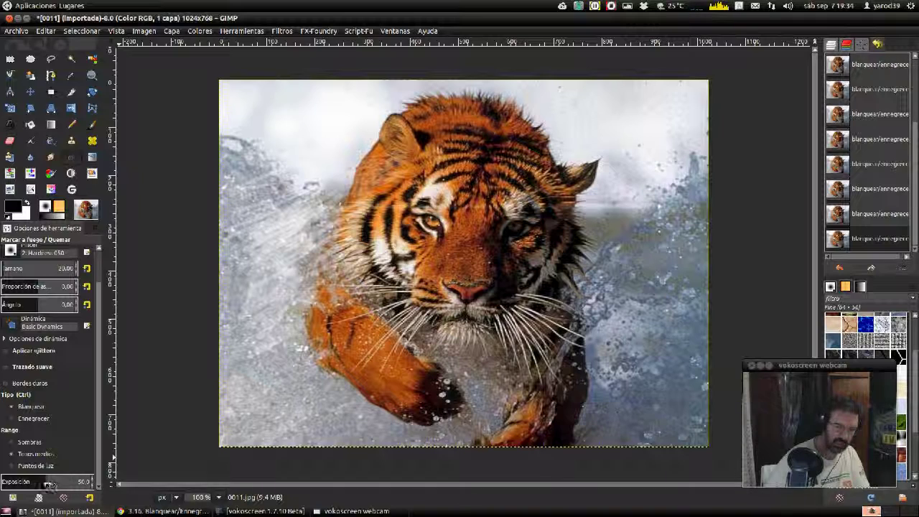
- Dodge the tiger's front leg and paw at exposure 100, then set exposure back to about 50
{"action": "left_click_drag", "start_coordinate": [52, 486], "coordinate": [119, 487]}
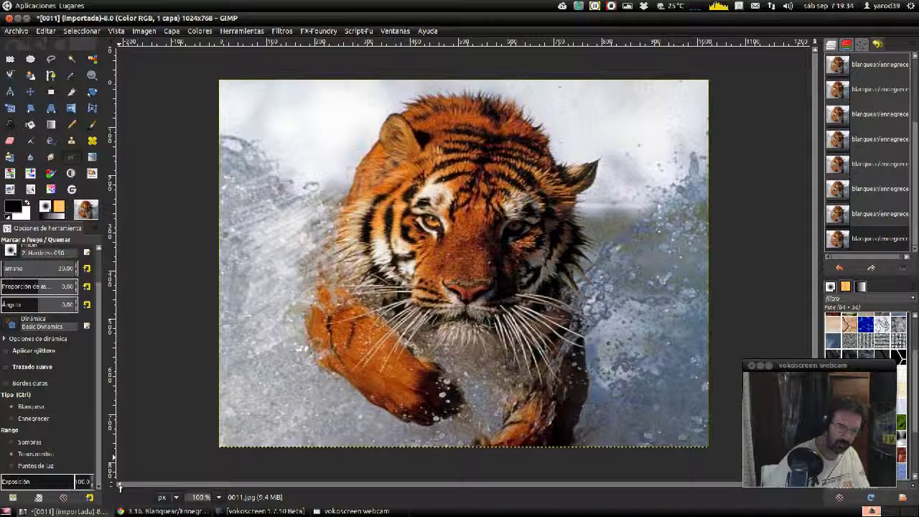
{"action": "mouse_move", "coordinate": [273, 377]}
{"action": "left_mouse_down"}
{"action": "mouse_move", "coordinate": [291, 327]}
{"action": "mouse_move", "coordinate": [366, 301]}
{"action": "left_mouse_up"}
{"action": "mouse_move", "coordinate": [302, 359]}
{"action": "left_mouse_down"}
{"action": "mouse_move", "coordinate": [384, 323]}
{"action": "mouse_move", "coordinate": [309, 391]}
{"action": "mouse_move", "coordinate": [366, 398]}
{"action": "left_mouse_up"}
{"action": "mouse_move", "coordinate": [341, 356]}
{"action": "left_mouse_down"}
{"action": "mouse_move", "coordinate": [420, 409]}
{"action": "mouse_move", "coordinate": [454, 382]}
{"action": "left_mouse_up"}
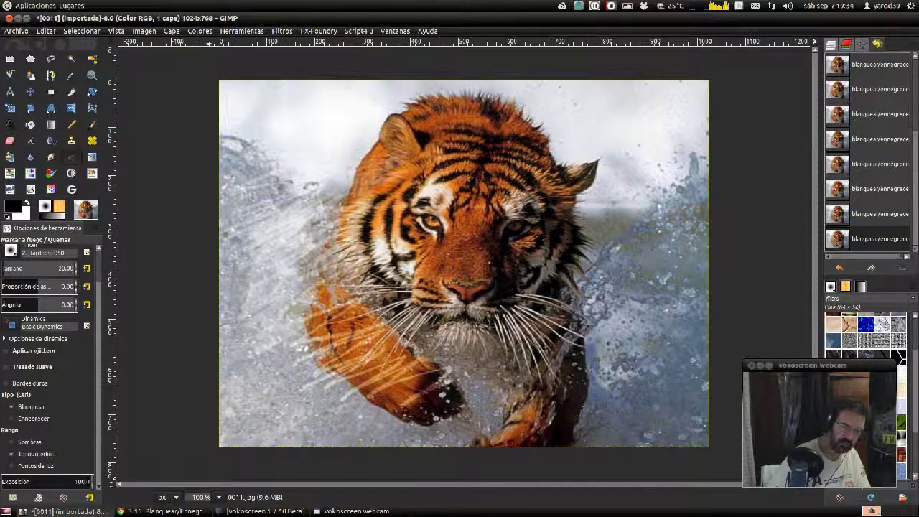
{"action": "left_click_drag", "start_coordinate": [86, 480], "coordinate": [3, 481]}
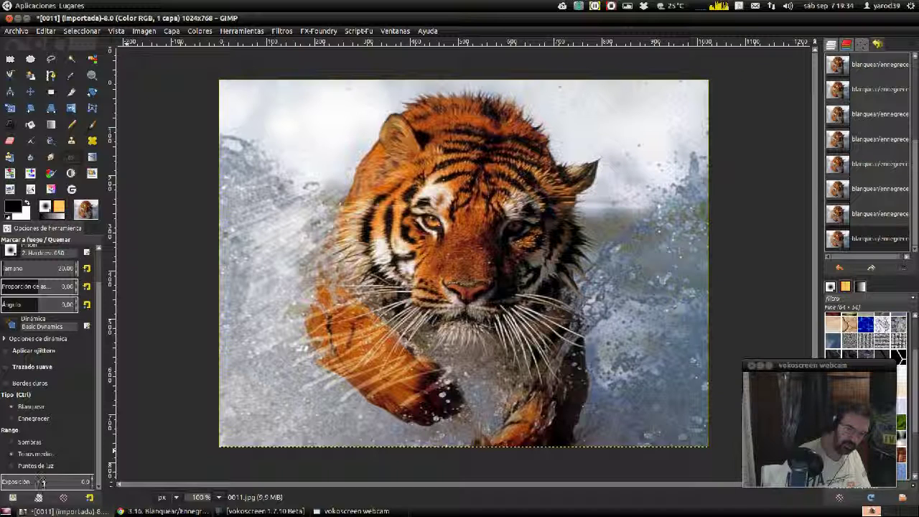
{"action": "left_click_drag", "start_coordinate": [43, 483], "coordinate": [45, 481]}
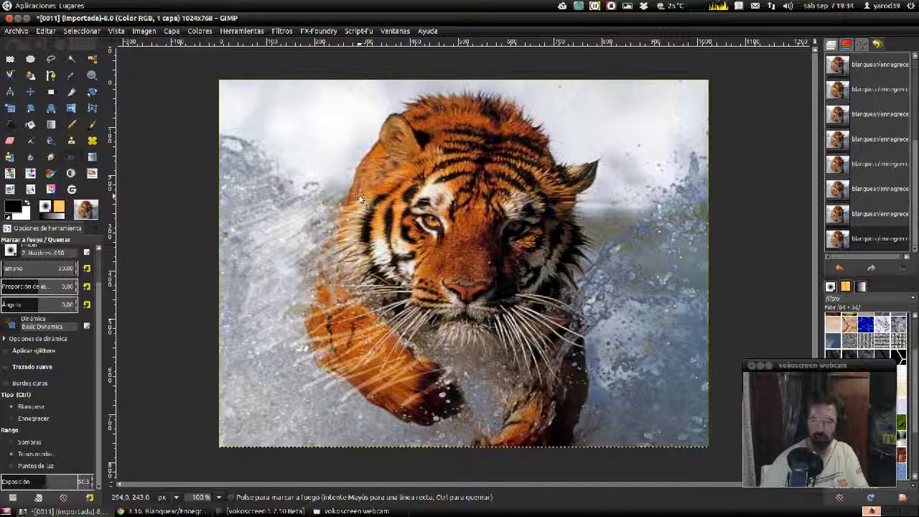
- Undo the leg lightening and revert the tiger photo to [Imagen Base] in Undo History
{"action": "left_click", "coordinate": [844, 66]}
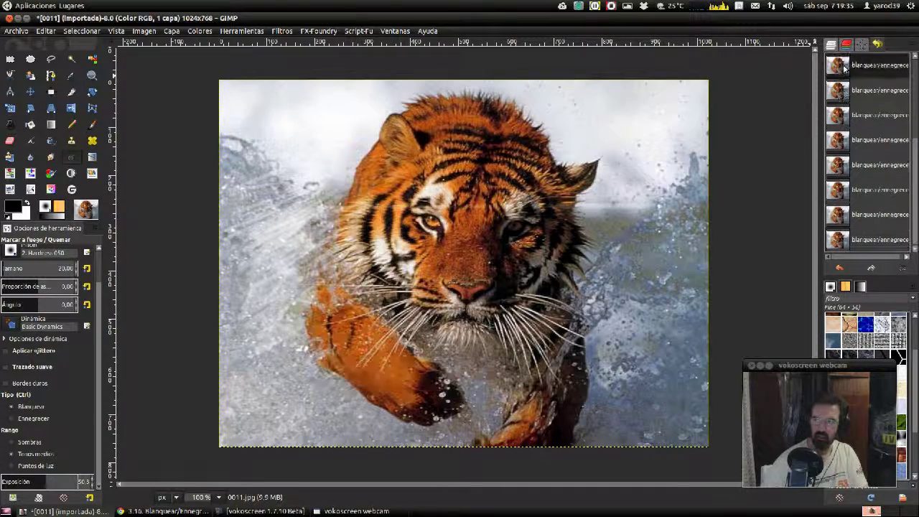
{"action": "scroll", "coordinate": [850, 97], "scroll_direction": "up", "scroll_amount": 2}
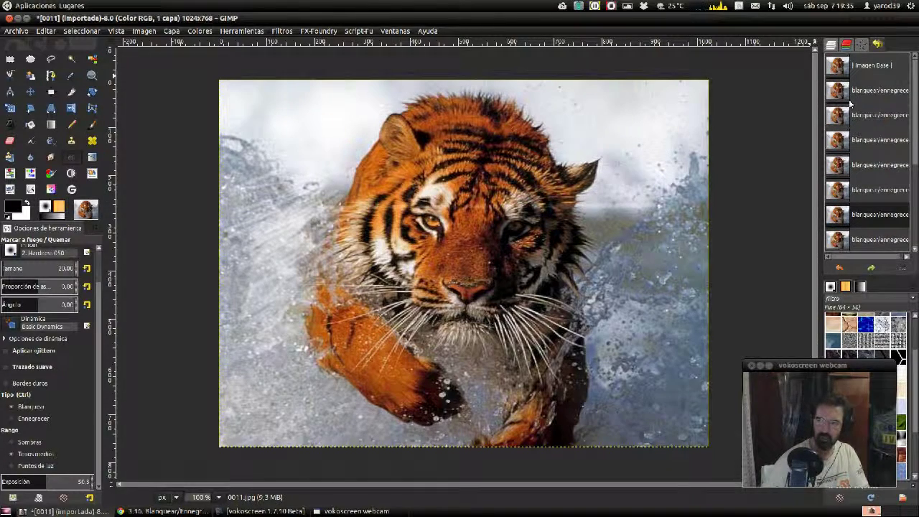
{"action": "left_click", "coordinate": [861, 74]}
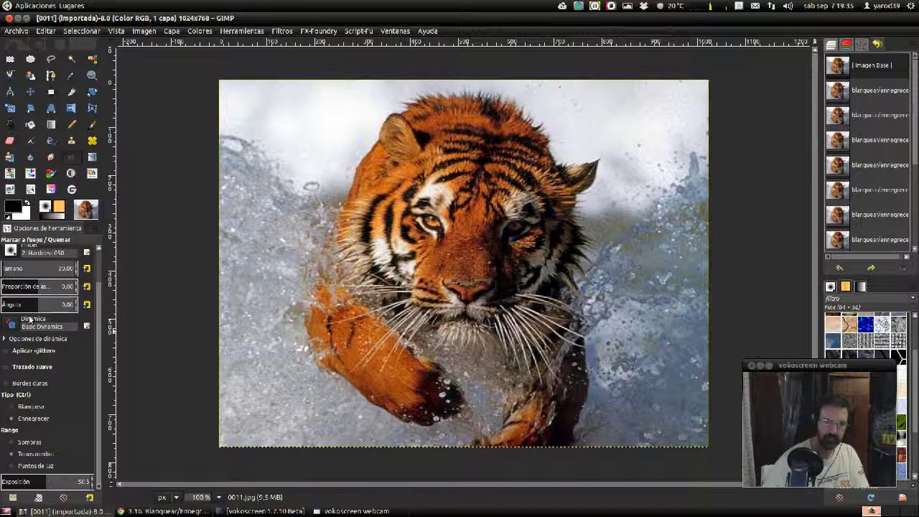
- Enlarge the brush and burn the tiger's nose, muzzle and facial fur
{"action": "left_click_drag", "start_coordinate": [30, 268], "coordinate": [41, 282]}
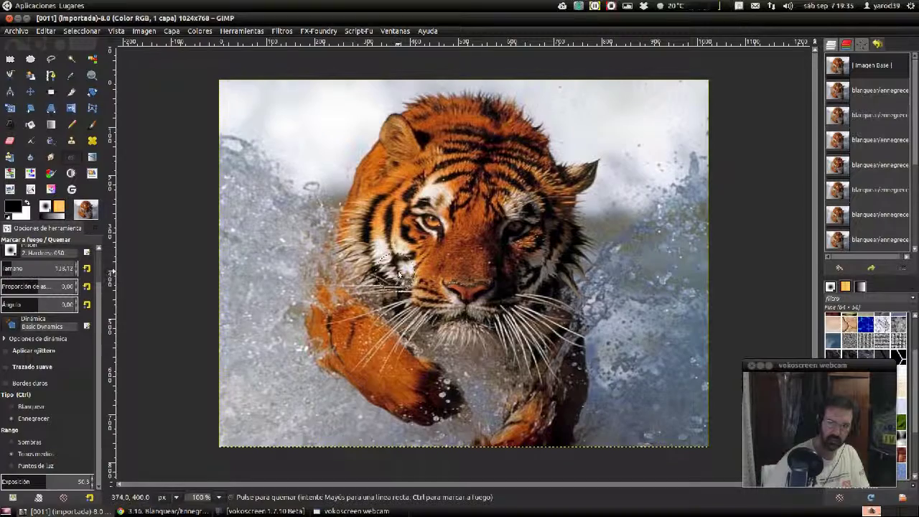
{"action": "left_click_drag", "start_coordinate": [459, 262], "coordinate": [451, 259]}
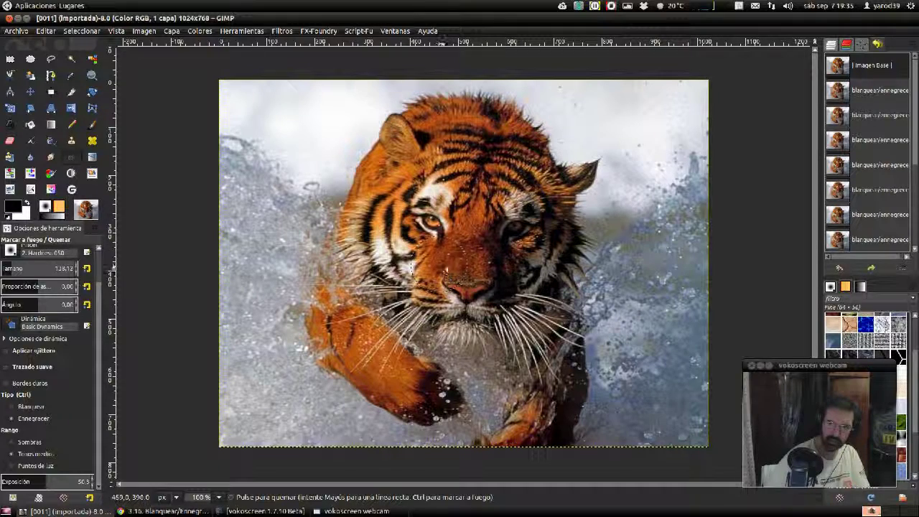
{"action": "mouse_move", "coordinate": [457, 262]}
{"action": "left_mouse_down"}
{"action": "mouse_move", "coordinate": [477, 268]}
{"action": "mouse_move", "coordinate": [454, 270]}
{"action": "mouse_move", "coordinate": [427, 292]}
{"action": "mouse_move", "coordinate": [495, 270]}
{"action": "mouse_move", "coordinate": [451, 221]}
{"action": "mouse_move", "coordinate": [502, 226]}
{"action": "mouse_move", "coordinate": [434, 195]}
{"action": "mouse_move", "coordinate": [502, 289]}
{"action": "left_mouse_up"}
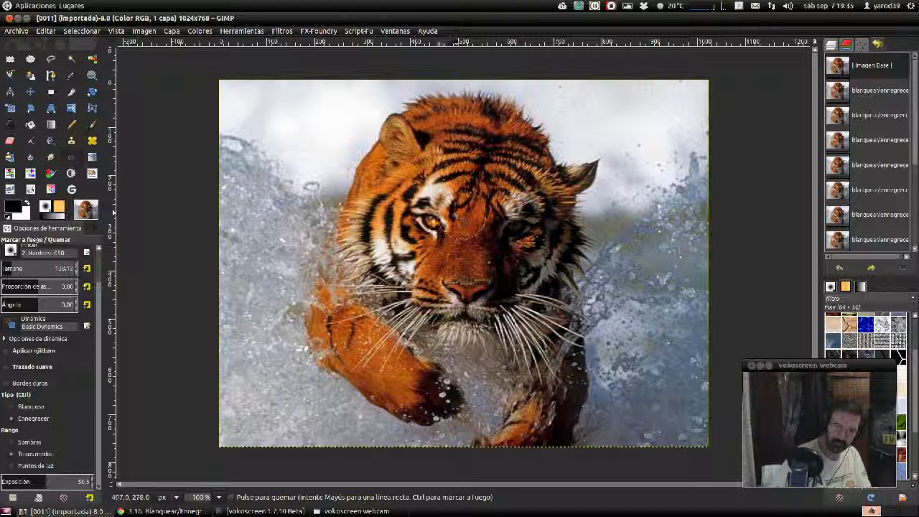
{"action": "mouse_move", "coordinate": [503, 289]}
{"action": "left_mouse_down"}
{"action": "mouse_move", "coordinate": [426, 244]}
{"action": "mouse_move", "coordinate": [425, 176]}
{"action": "mouse_move", "coordinate": [430, 265]}
{"action": "left_mouse_up"}
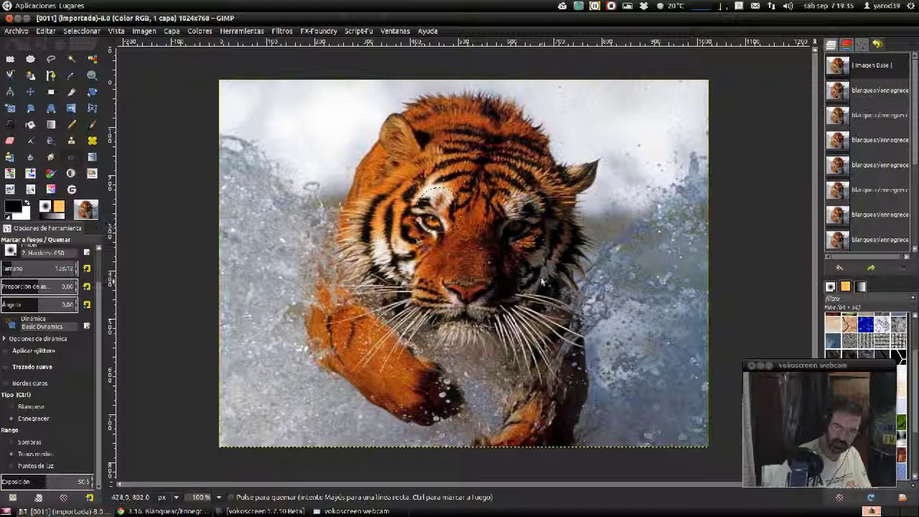
- Switch Tipo to Blanquear and dodge the tiger's left cheek, front paw and forehead
{"action": "left_click", "coordinate": [462, 278]}
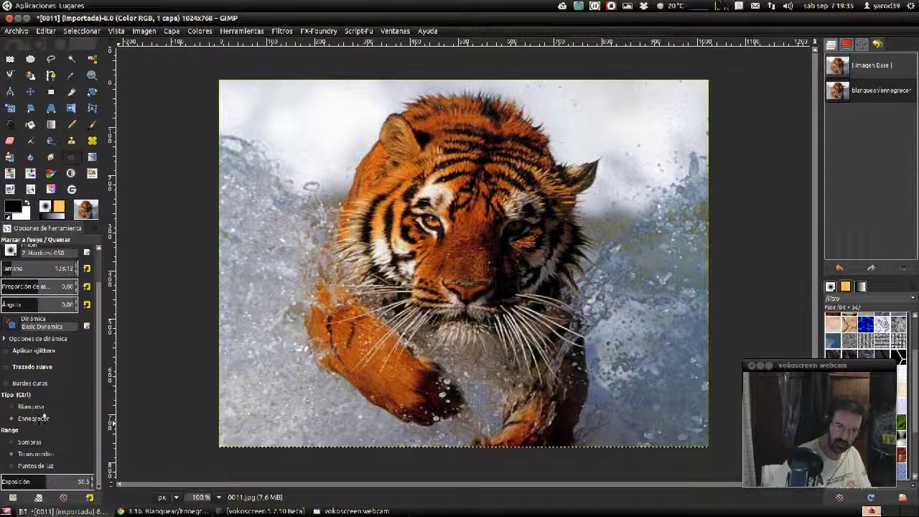
{"action": "left_click", "coordinate": [31, 407]}
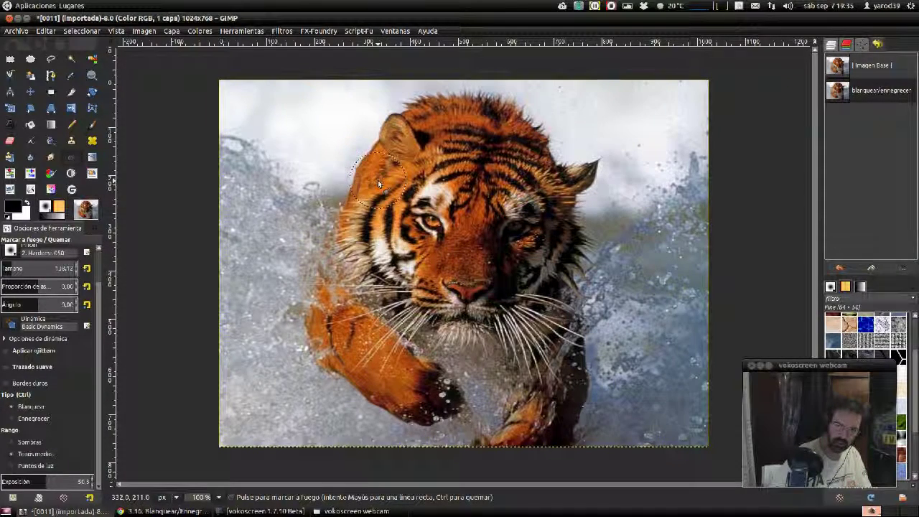
{"action": "mouse_move", "coordinate": [333, 227]}
{"action": "left_mouse_down"}
{"action": "mouse_move", "coordinate": [309, 317]}
{"action": "mouse_move", "coordinate": [366, 334]}
{"action": "mouse_move", "coordinate": [467, 436]}
{"action": "mouse_move", "coordinate": [330, 445]}
{"action": "mouse_move", "coordinate": [282, 372]}
{"action": "left_mouse_up"}
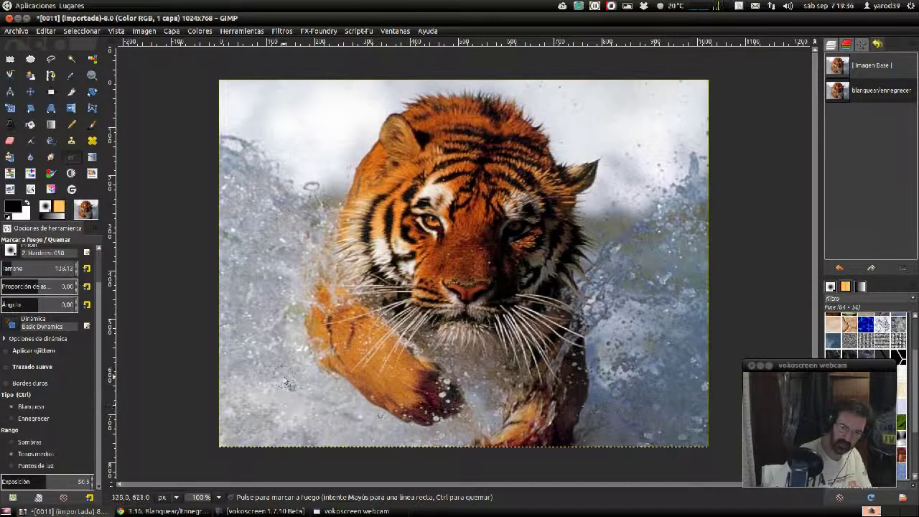
{"action": "key", "text": "ctrl+shift+d"}
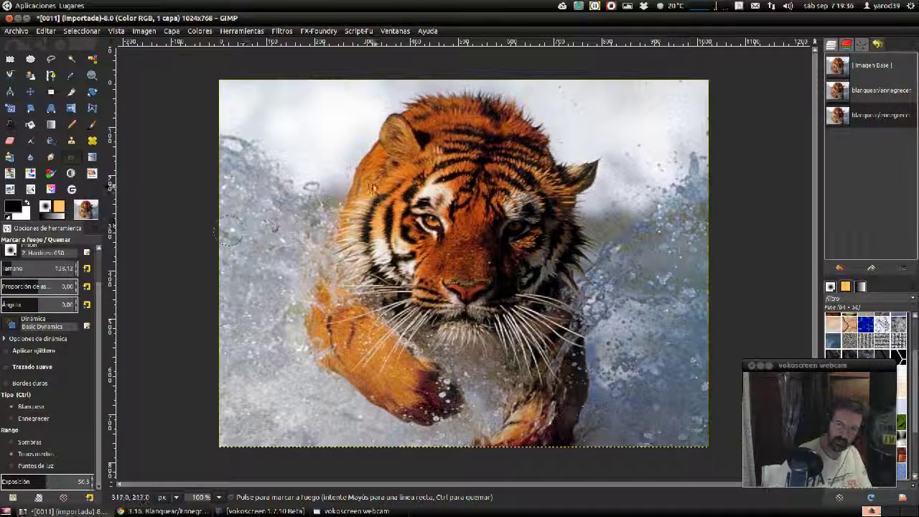
{"action": "mouse_move", "coordinate": [362, 177]}
{"action": "left_mouse_down"}
{"action": "mouse_move", "coordinate": [450, 130]}
{"action": "mouse_move", "coordinate": [608, 226]}
{"action": "mouse_move", "coordinate": [568, 364]}
{"action": "mouse_move", "coordinate": [531, 416]}
{"action": "mouse_move", "coordinate": [440, 376]}
{"action": "mouse_move", "coordinate": [568, 364]}
{"action": "mouse_move", "coordinate": [572, 377]}
{"action": "left_mouse_up"}
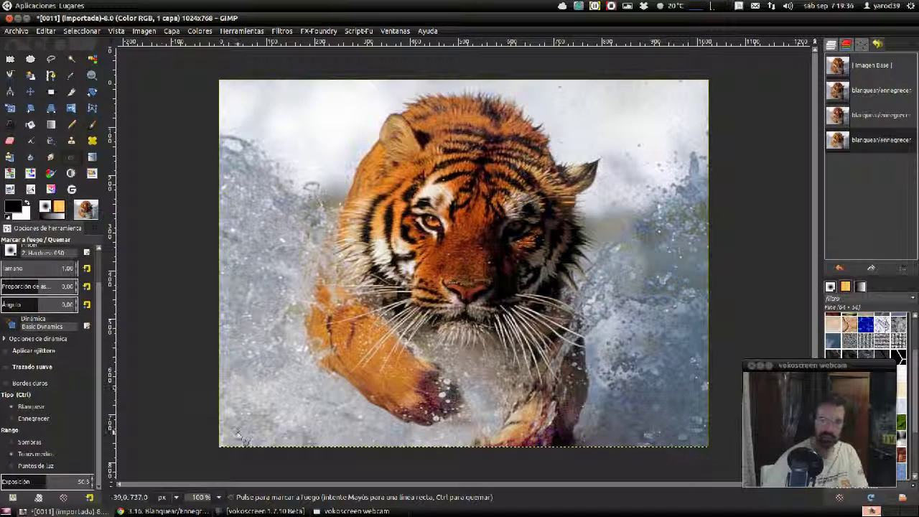
- Toggle between [Imagen Base] and the latest Blanquear/Ennegrecer history entry, ending on [Imagen Base]
{"action": "left_click", "coordinate": [855, 67]}
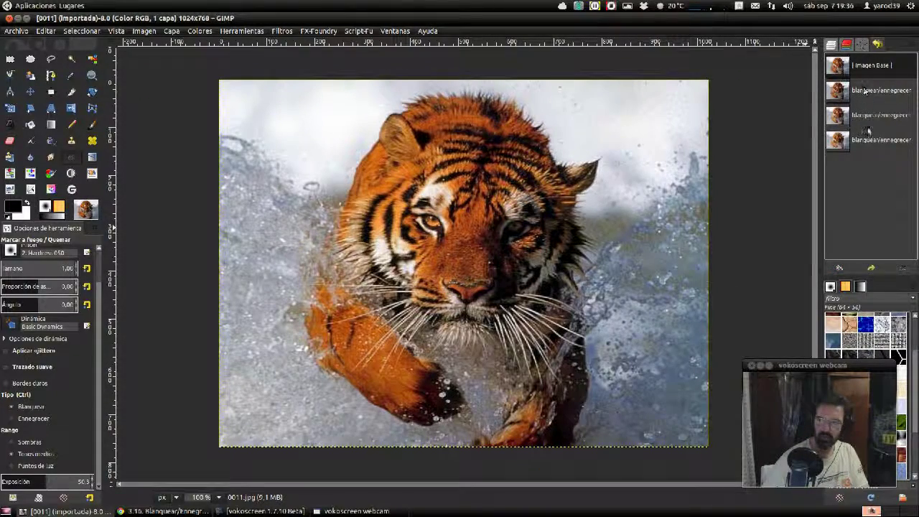
{"action": "left_click", "coordinate": [868, 142]}
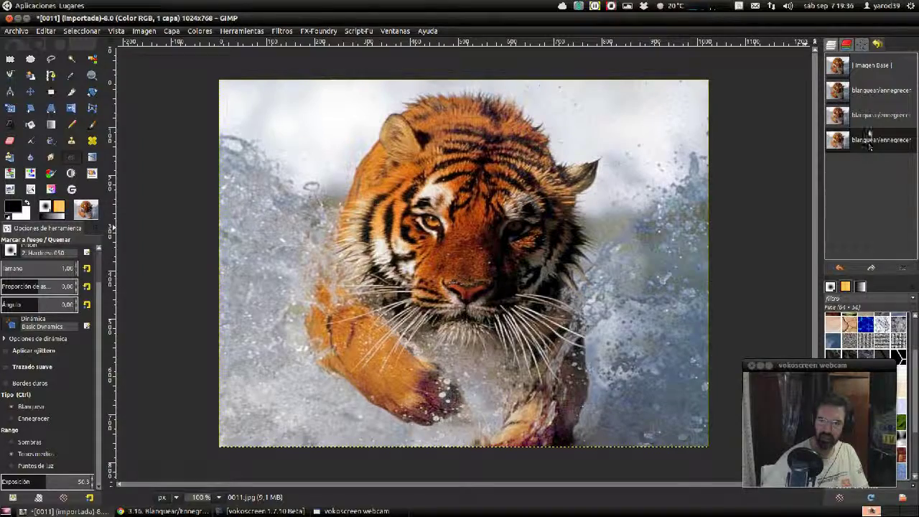
{"action": "left_click", "coordinate": [858, 69]}
{"action": "left_click", "coordinate": [867, 142]}
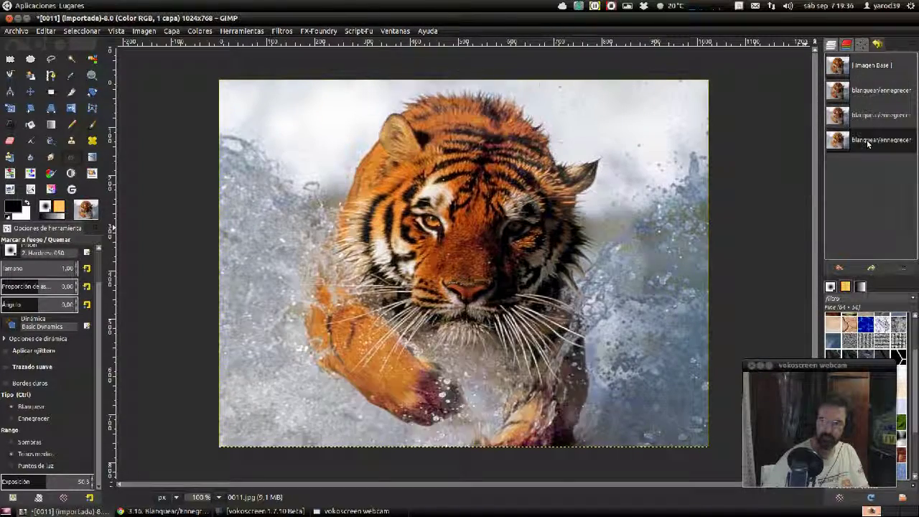
{"action": "left_click", "coordinate": [866, 68]}
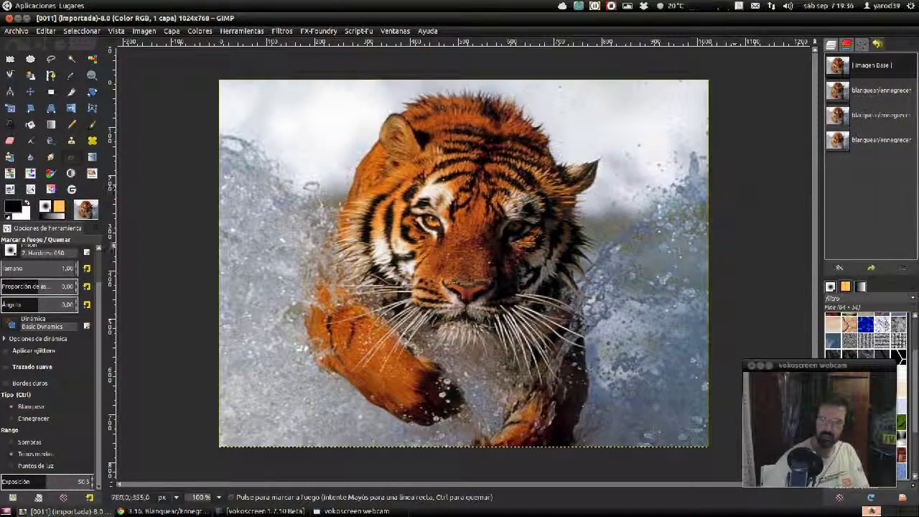